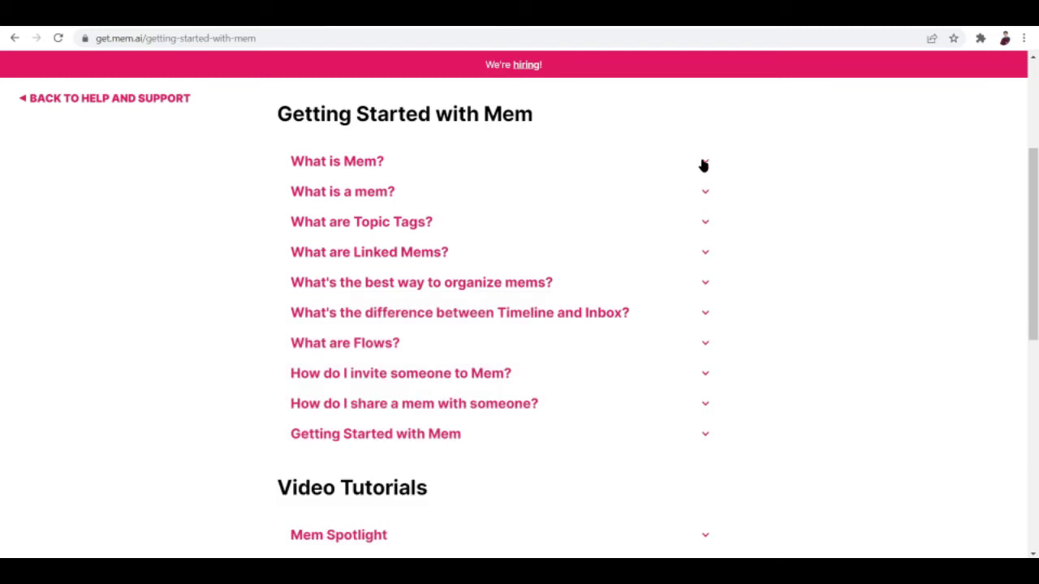
# Expand the "What is Mem?" question under Getting Started with Mem and read its answer
pyautogui.click(704, 162)
pyautogui.scroll(5, 703, 165)
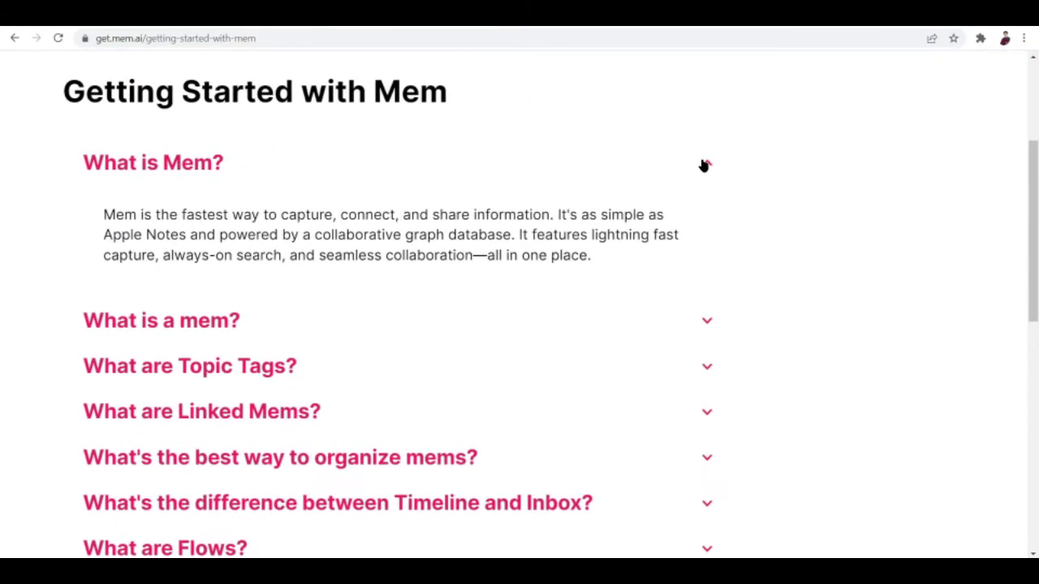
pyautogui.moveTo(283, 214); pyautogui.dragTo(615, 199)
pyautogui.click(760, 149)
pyautogui.click(444, 143)
pyautogui.click(700, 163)
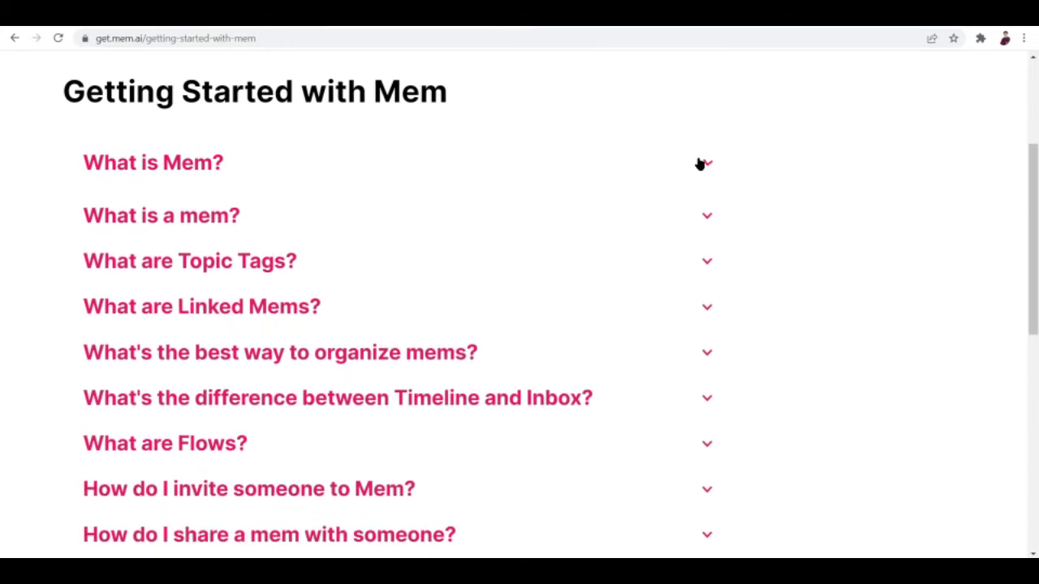
pyautogui.scroll(5, 312, 250)
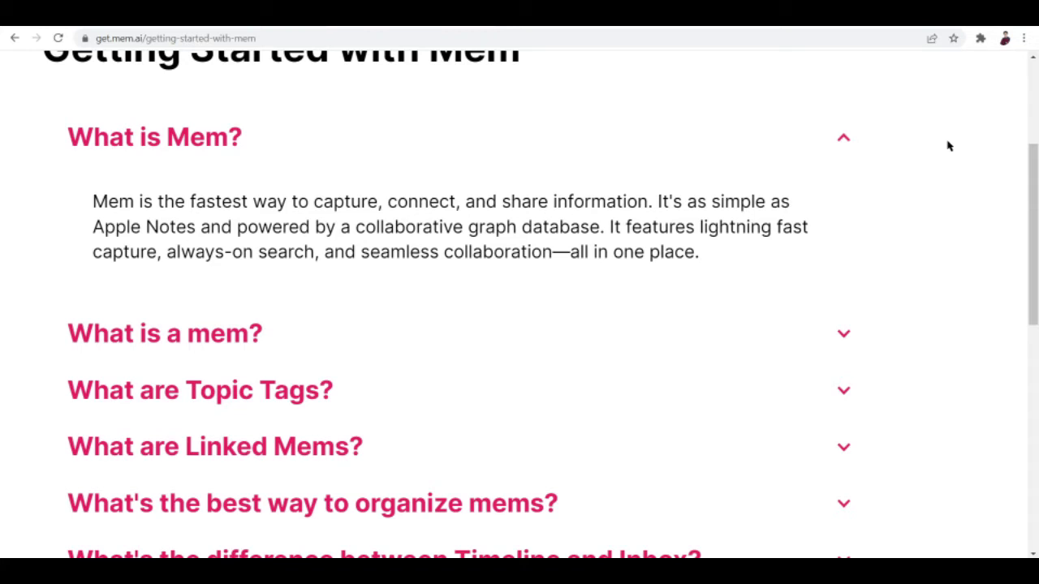
pyautogui.scroll(-1, 948, 146)
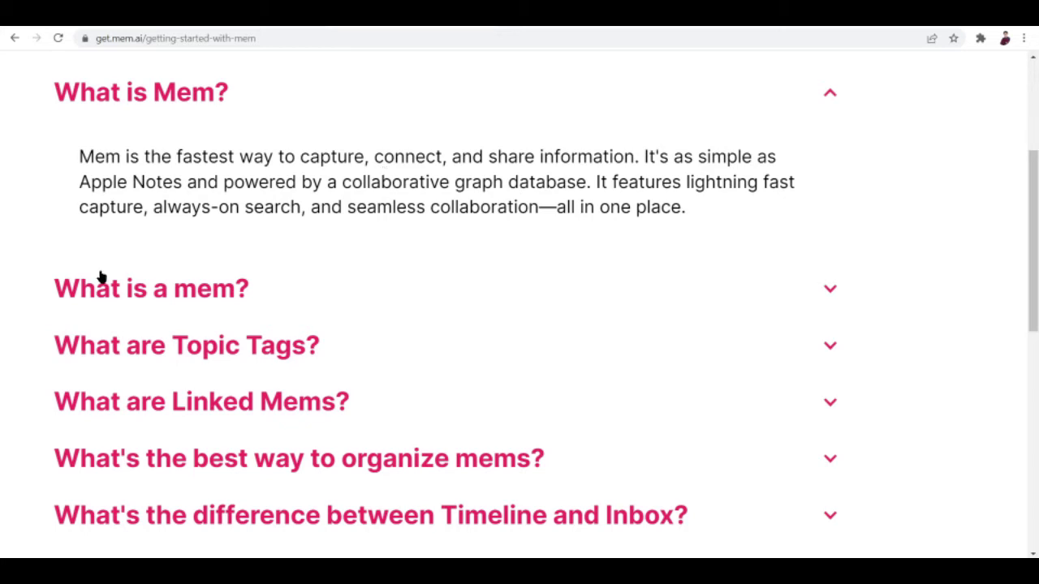
# Expand the "What is a mem?" question and read its definition of a mem
pyautogui.click(747, 282)
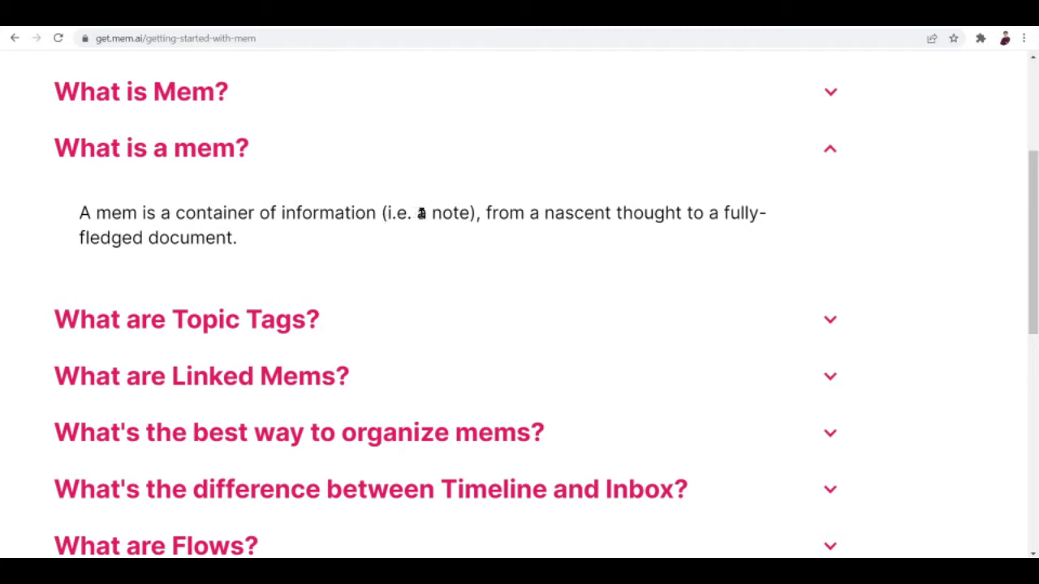
pyautogui.moveTo(416, 214); pyautogui.dragTo(487, 212)
pyautogui.click(514, 216)
pyautogui.hscroll(-1, 357, 244)
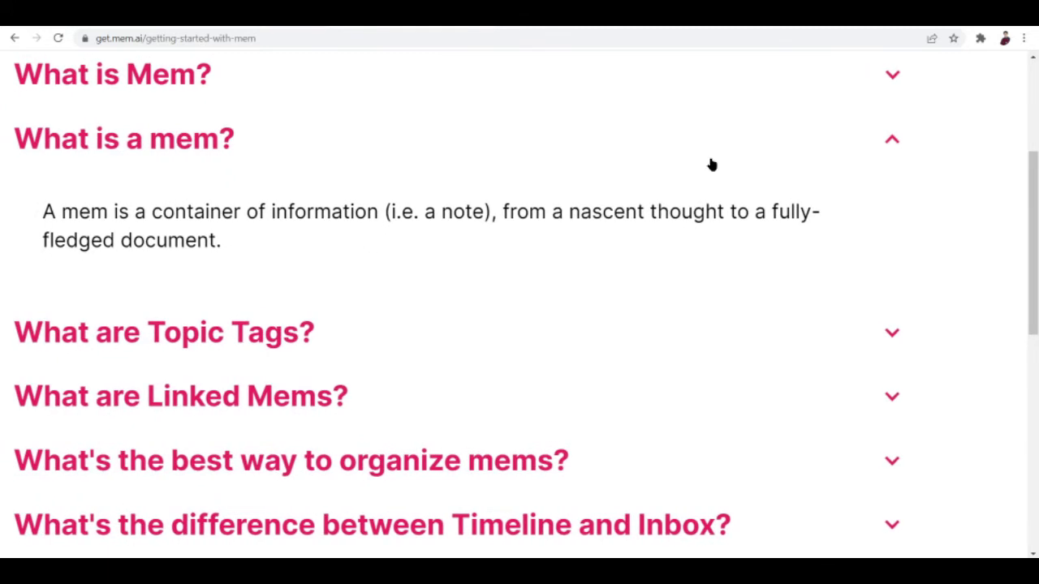
pyautogui.moveTo(570, 211); pyautogui.dragTo(834, 254)
pyautogui.click(703, 287)
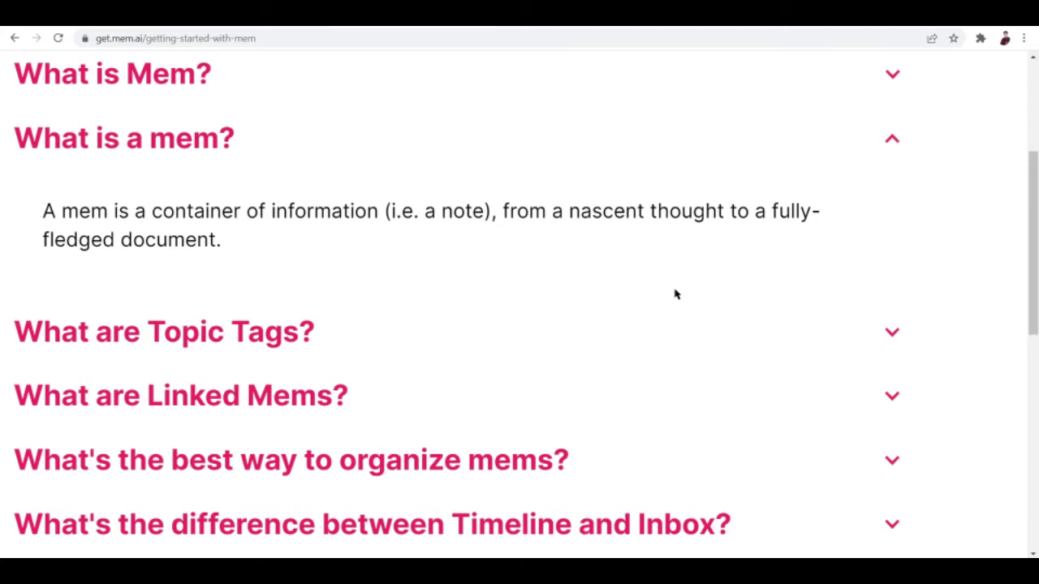
pyautogui.scroll(-1, 675, 294)
pyautogui.scroll(1, 481, 188)
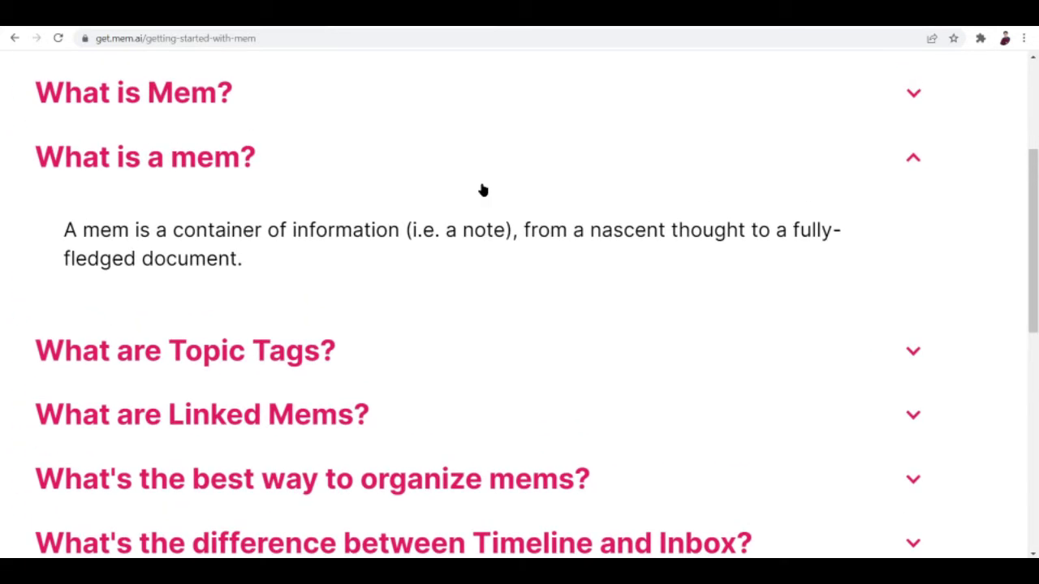
pyautogui.scroll(1, 482, 190)
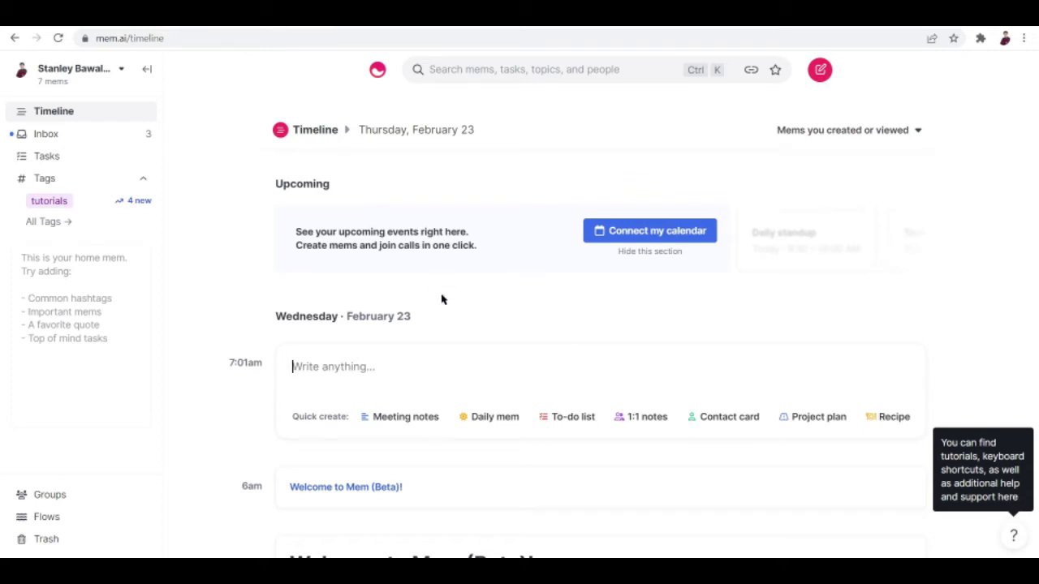
# Look through the Timeline in the Mem web app, including the welcome mem and the tutorials on creating, editing, linking and organizing mems
pyautogui.scroll(-1, 441, 297)
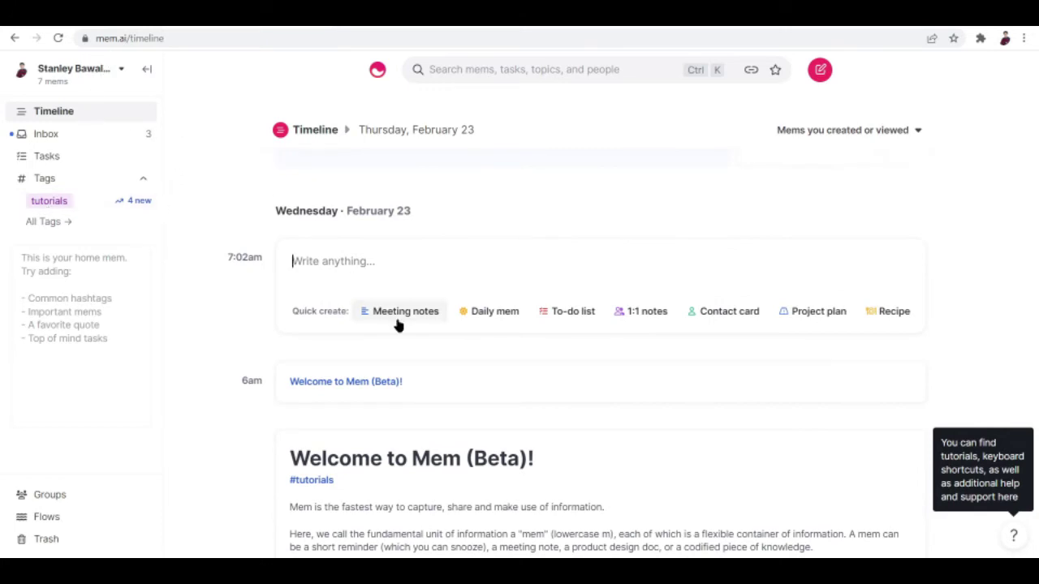
pyautogui.scroll(-2, 399, 325)
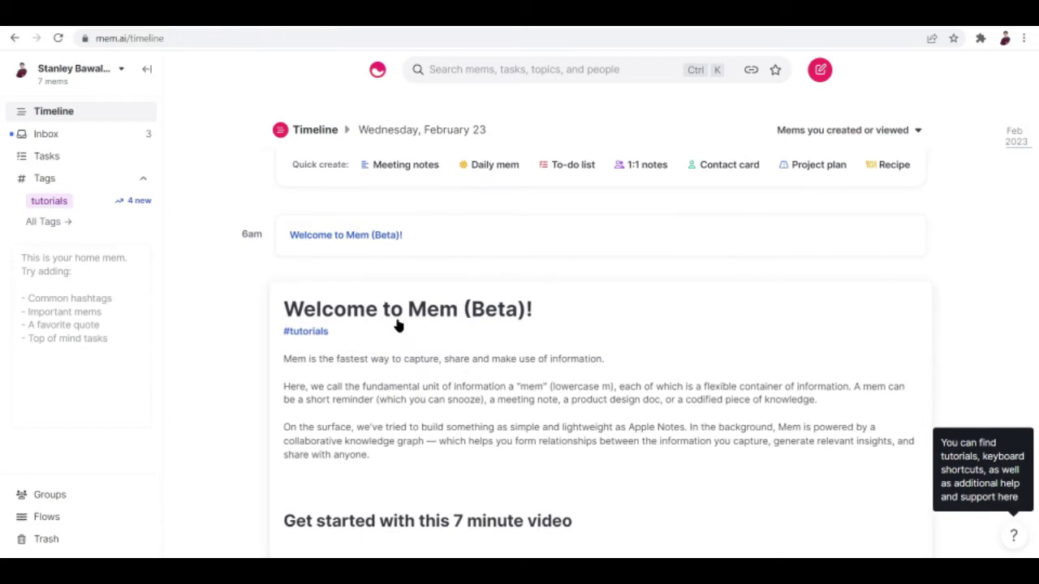
pyautogui.scroll(-4, 399, 325)
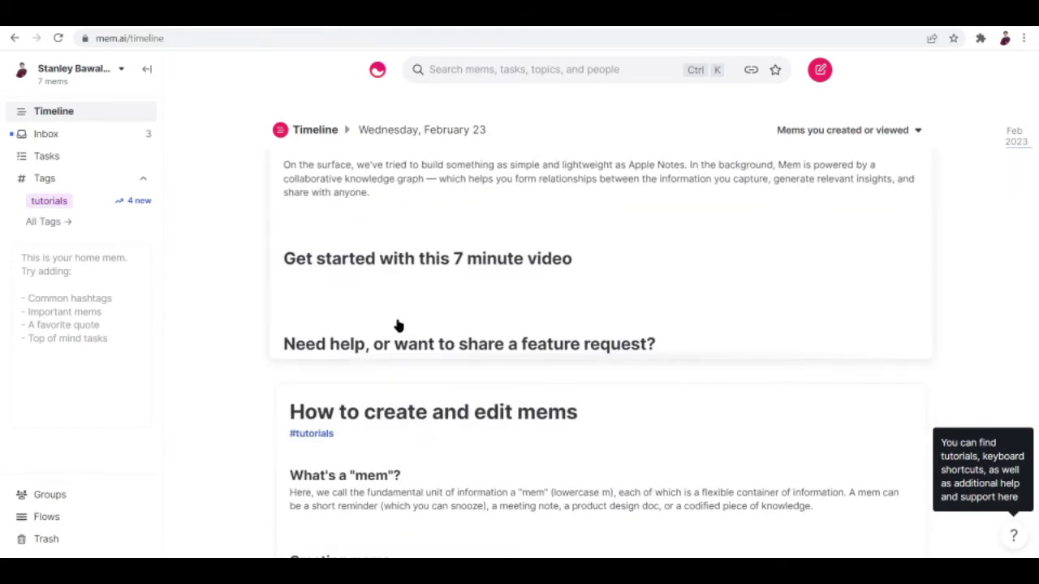
pyautogui.scroll(-6, 398, 324)
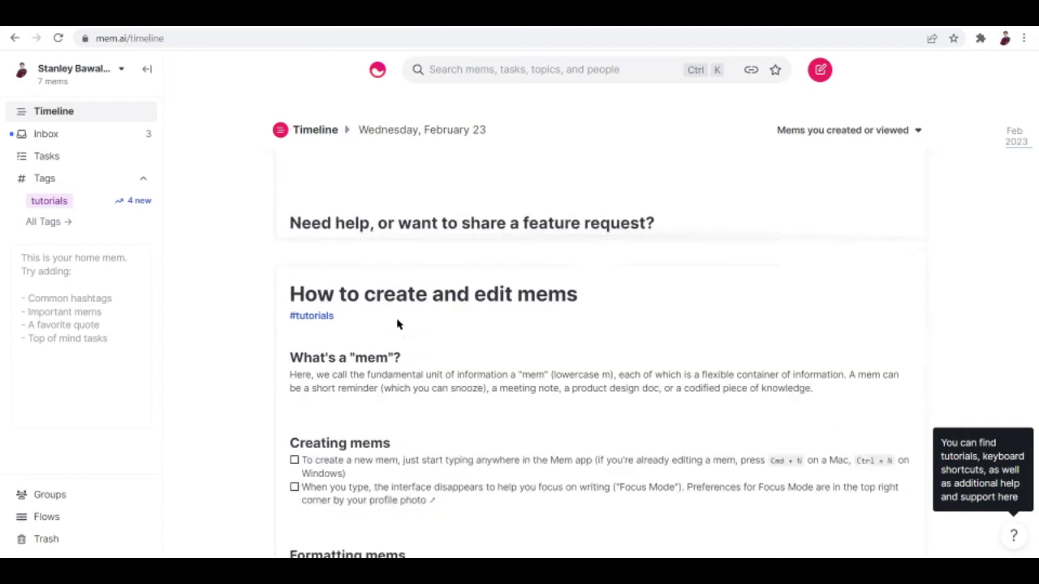
pyautogui.scroll(1, 399, 324)
pyautogui.scroll(-1, 396, 322)
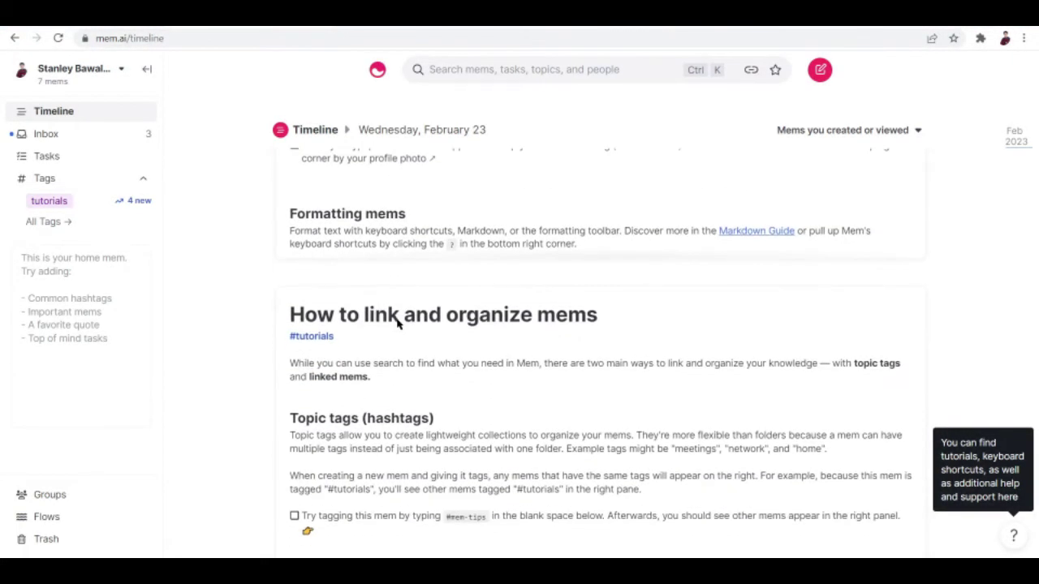
pyautogui.scroll(1, 397, 324)
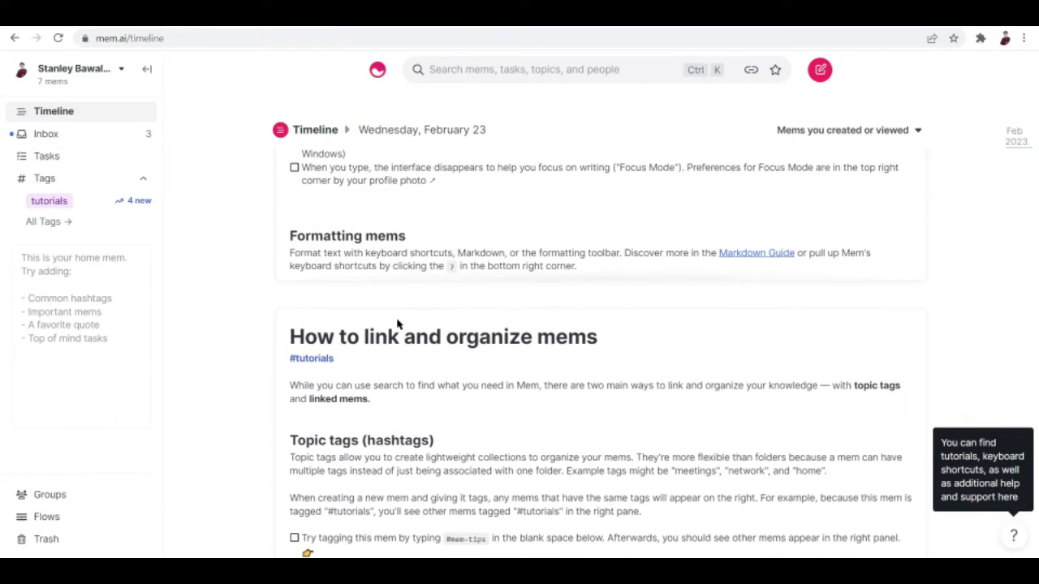
pyautogui.scroll(3, 396, 323)
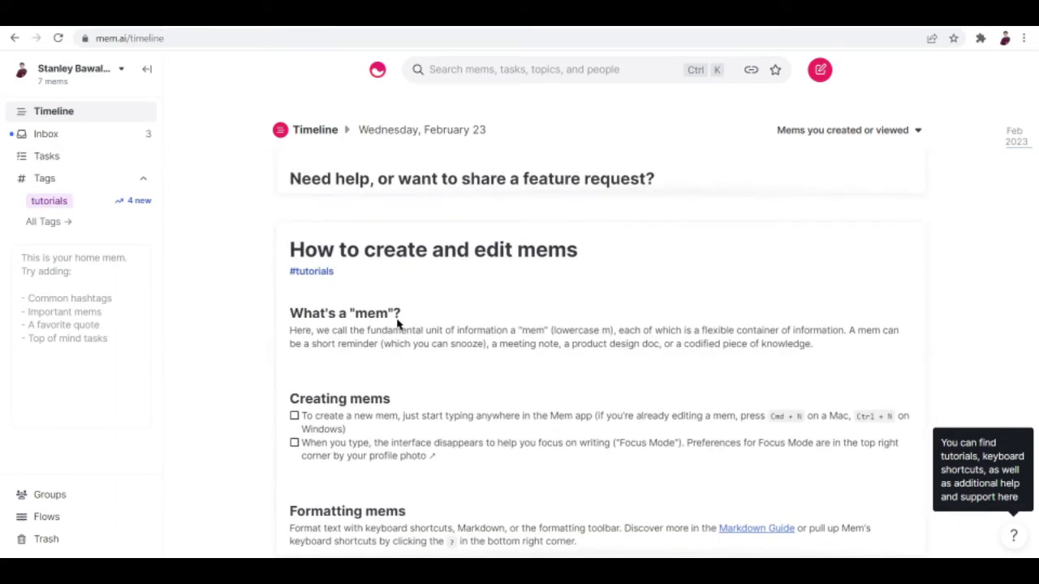
pyautogui.scroll(8, 396, 323)
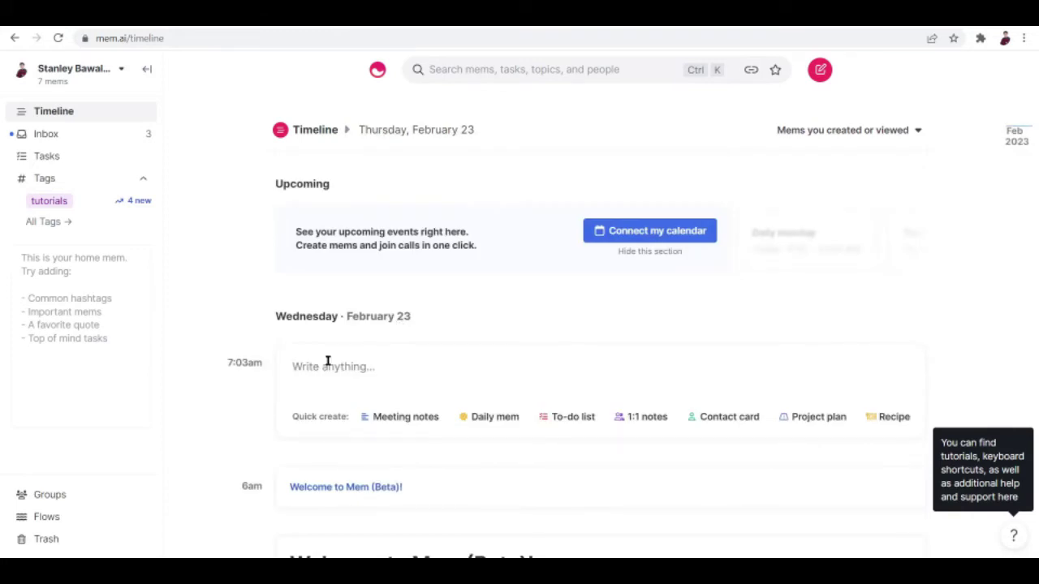
# Create a new mem with the text "First posting." and show its additional options
pyautogui.write('Firs')
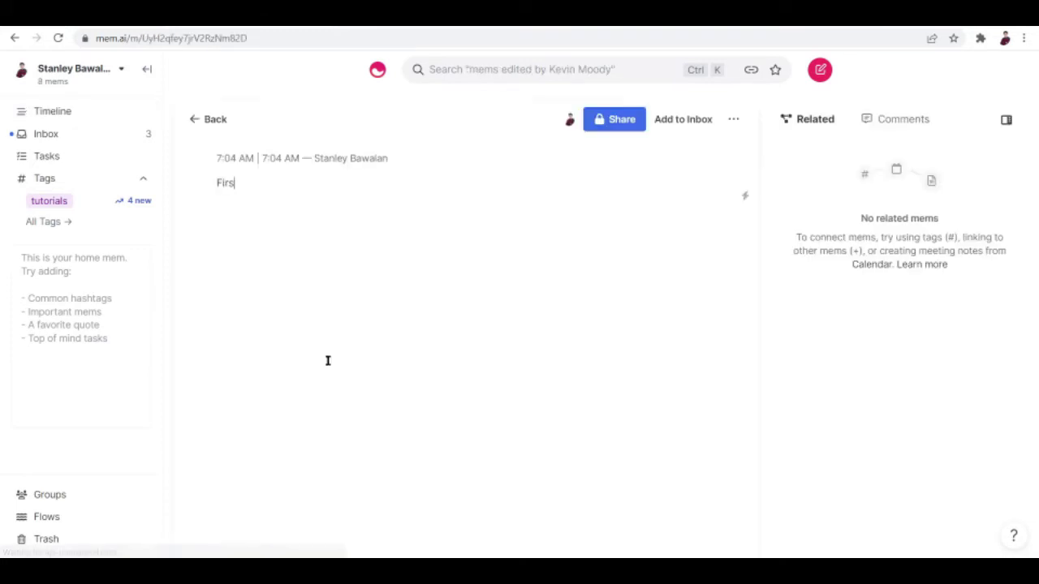
pyautogui.write('t posting.')
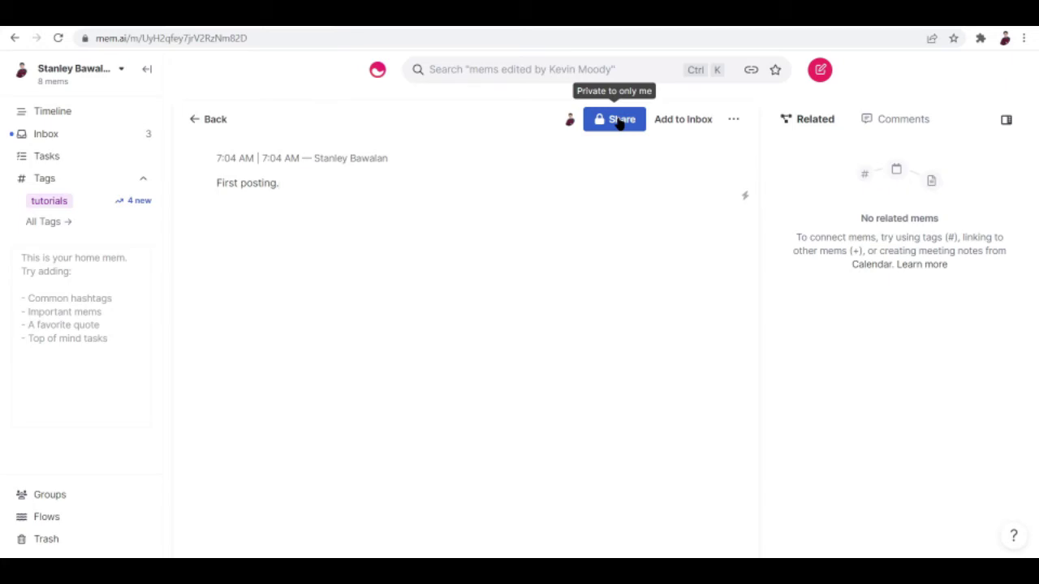
pyautogui.click(730, 120)
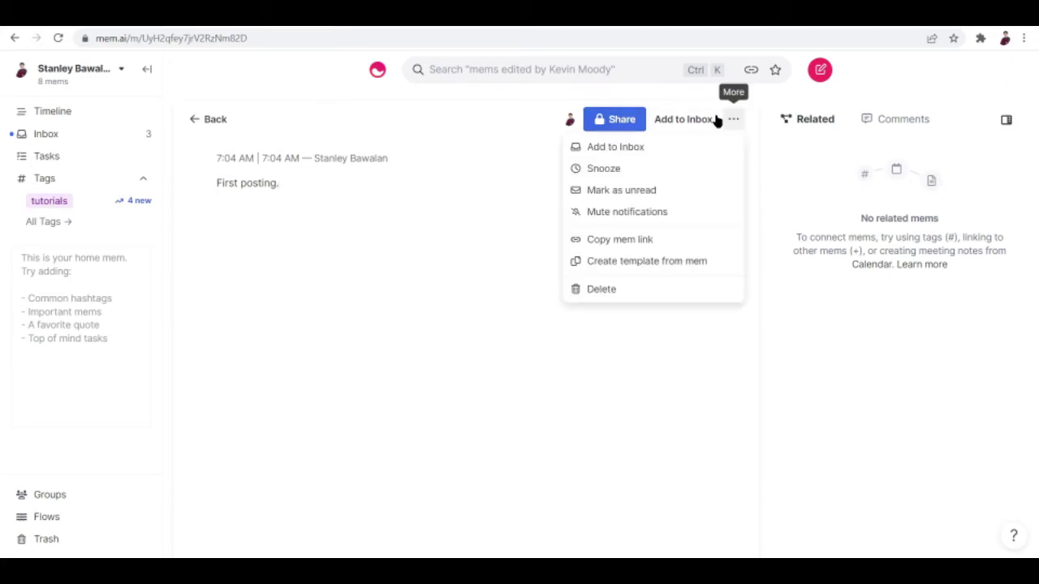
# Publish the "First posting." mem to the web from its sharing settings and return to the Timeline
pyautogui.click(600, 121)
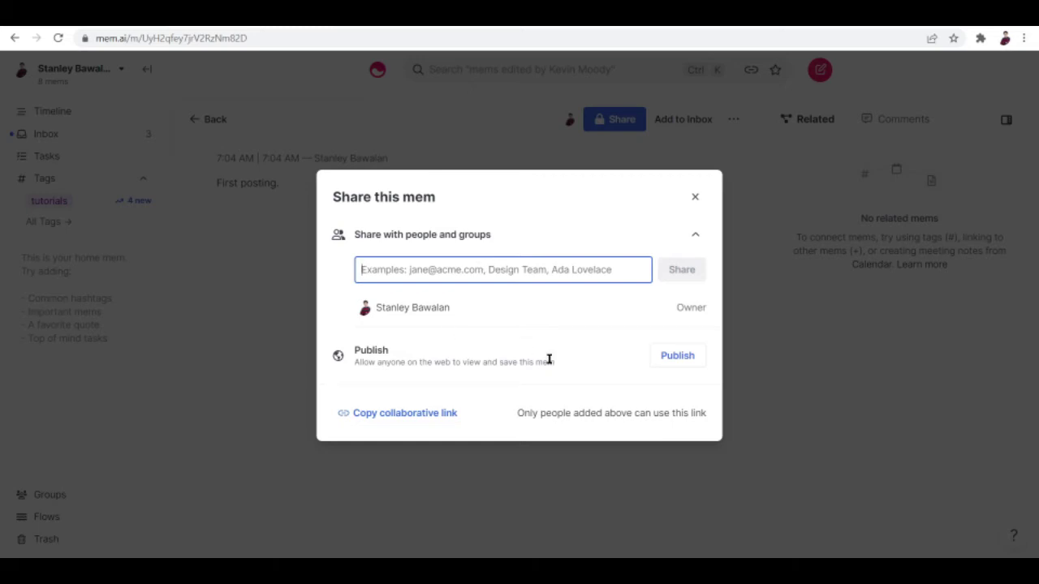
pyautogui.click(665, 358)
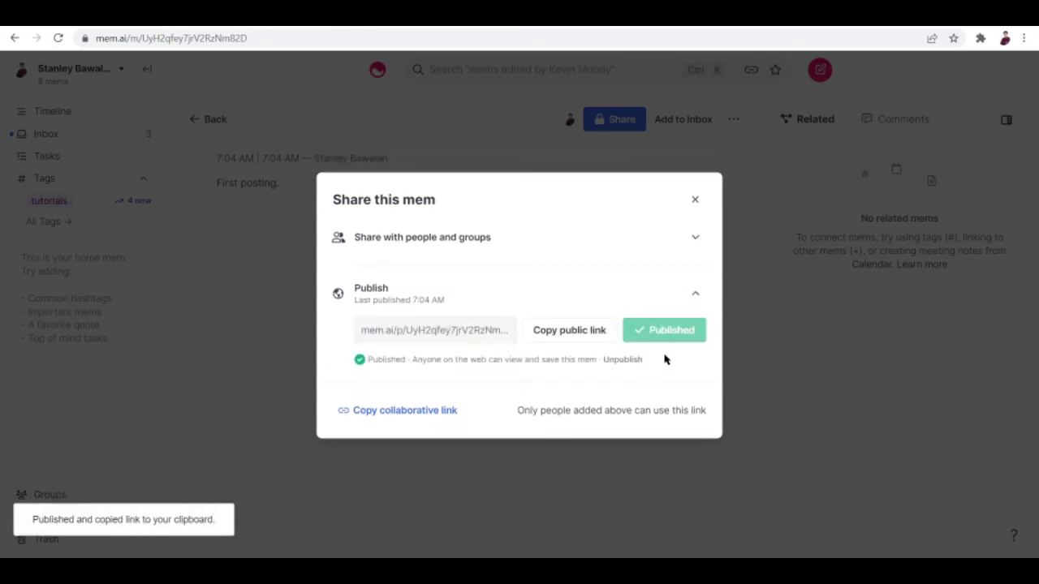
pyautogui.click(694, 200)
pyautogui.click(219, 125)
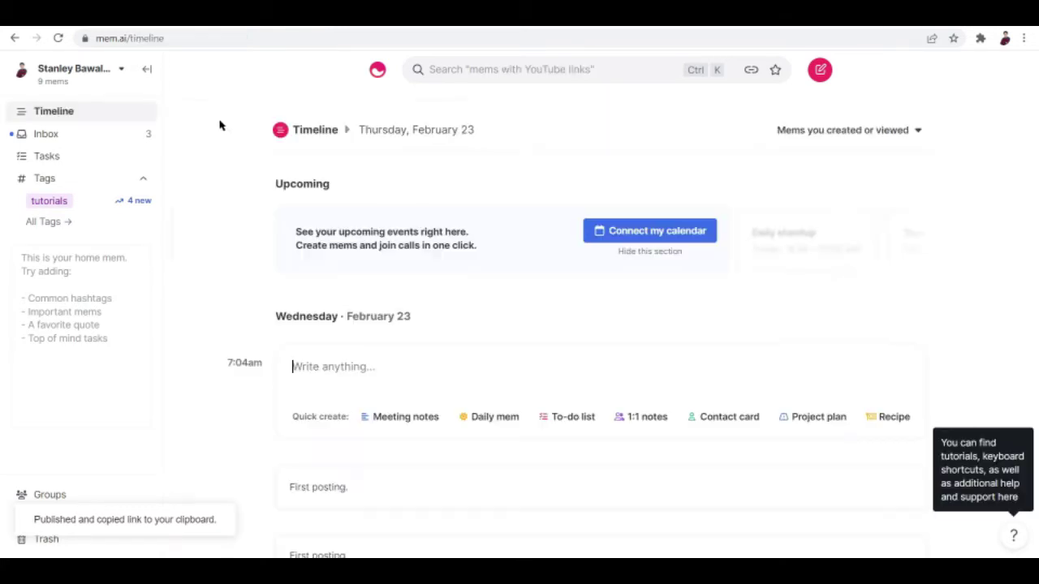
# Find the published "First posting." mem in the Timeline, view it, and return to review the Timeline entries
pyautogui.scroll(-2, 568, 340)
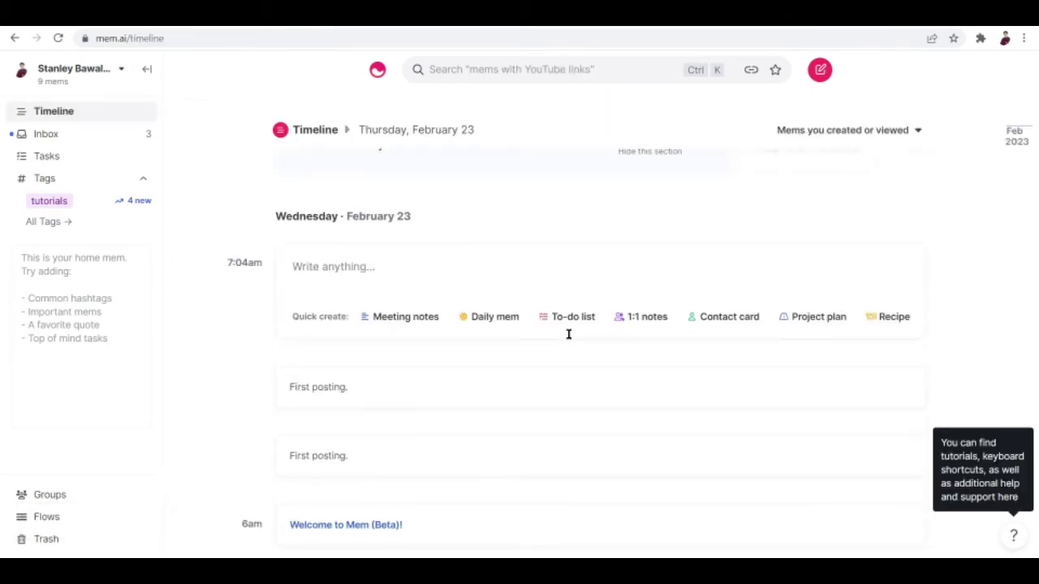
pyautogui.click(400, 449)
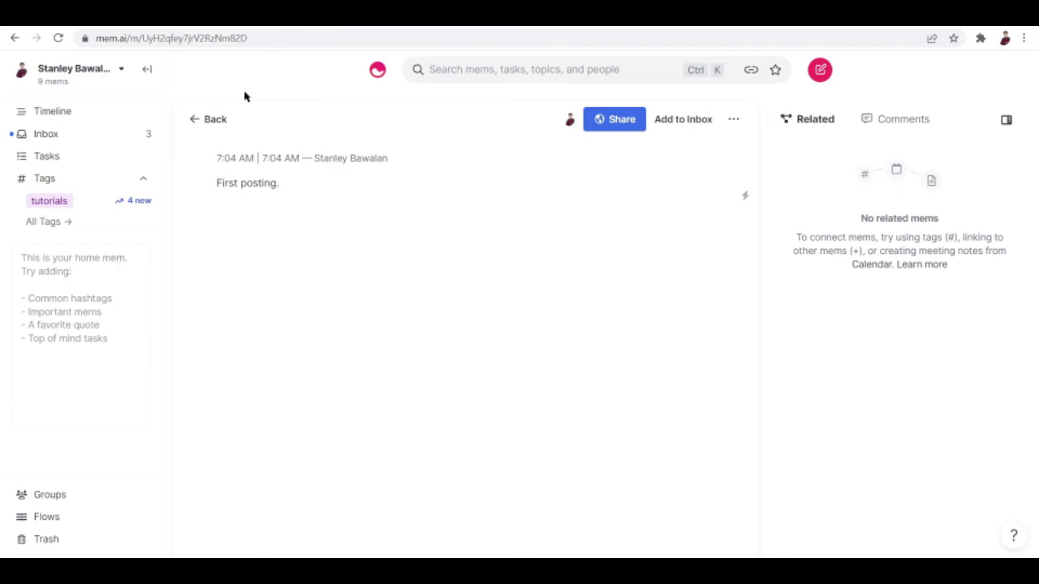
pyautogui.click(210, 121)
pyautogui.scroll(-2, 612, 450)
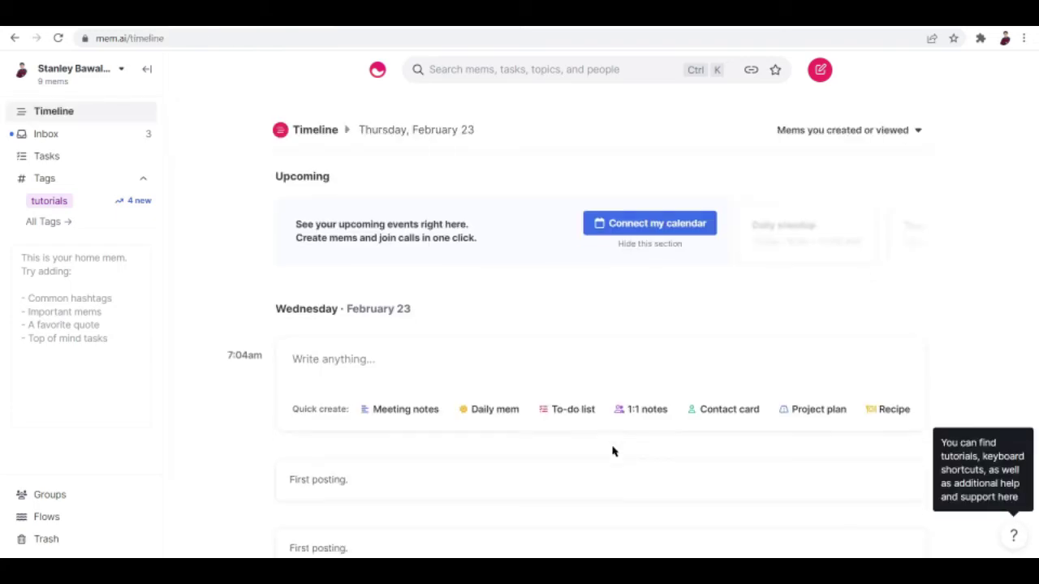
pyautogui.scroll(-3, 597, 368)
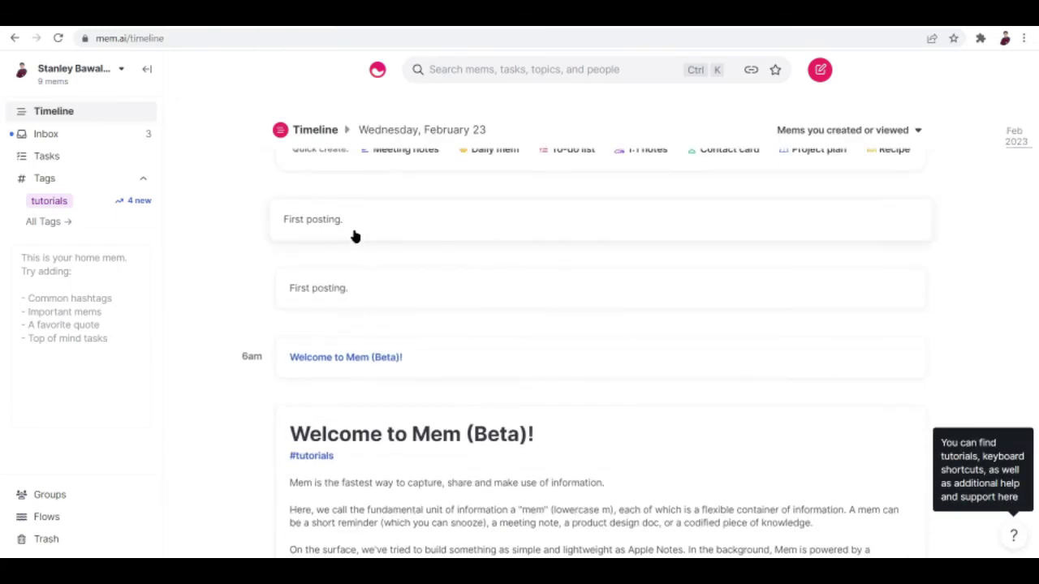
pyautogui.scroll(5, 480, 206)
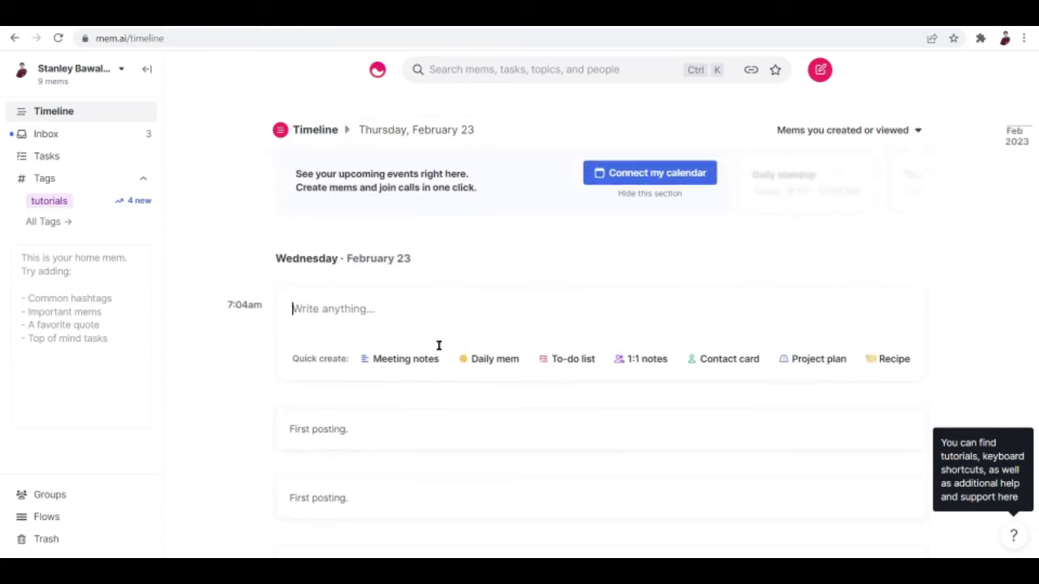
pyautogui.scroll(-1, 341, 389)
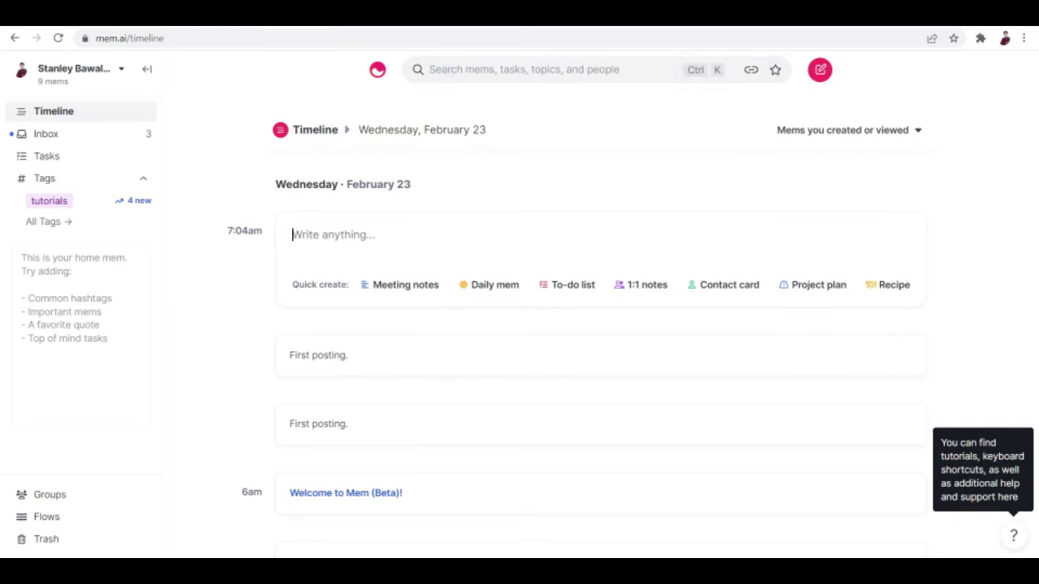
# Switch back to the Getting Started with Mem help page, expand "What are Topic Tags?" and read how the # symbol is used
pyautogui.click(389, 13)
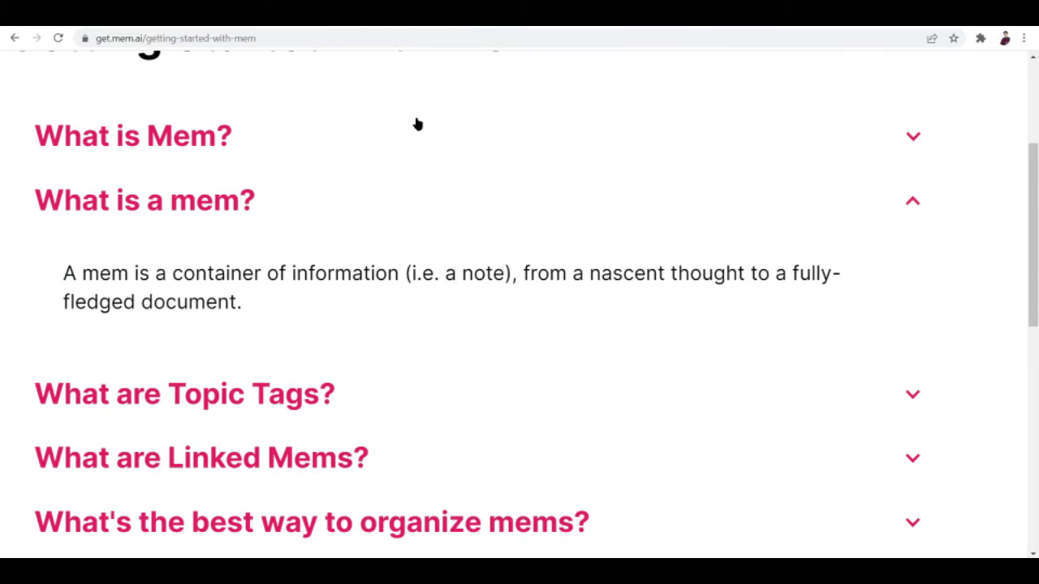
pyautogui.scroll(-1, 533, 365)
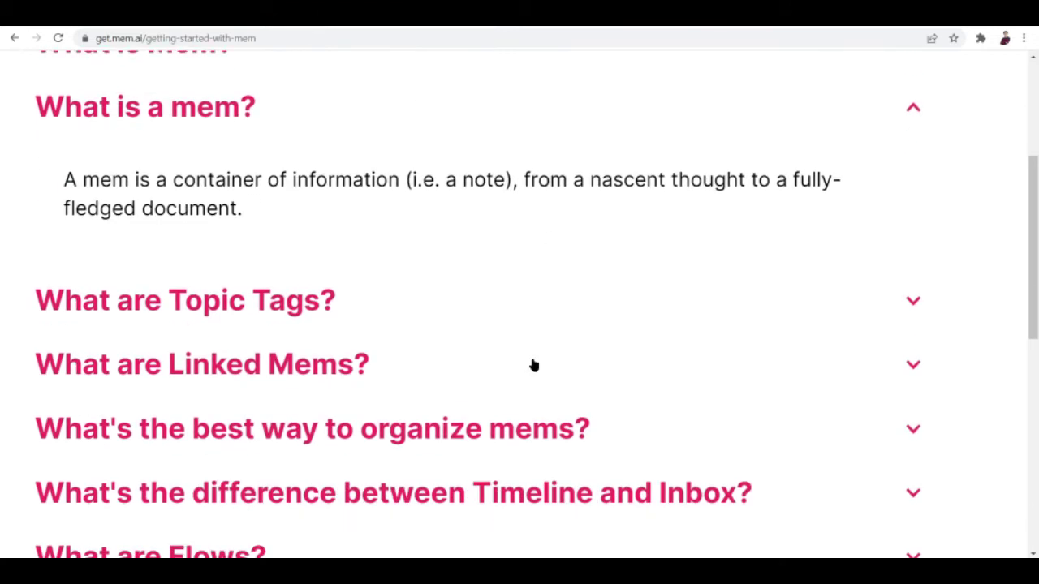
pyautogui.click(541, 297)
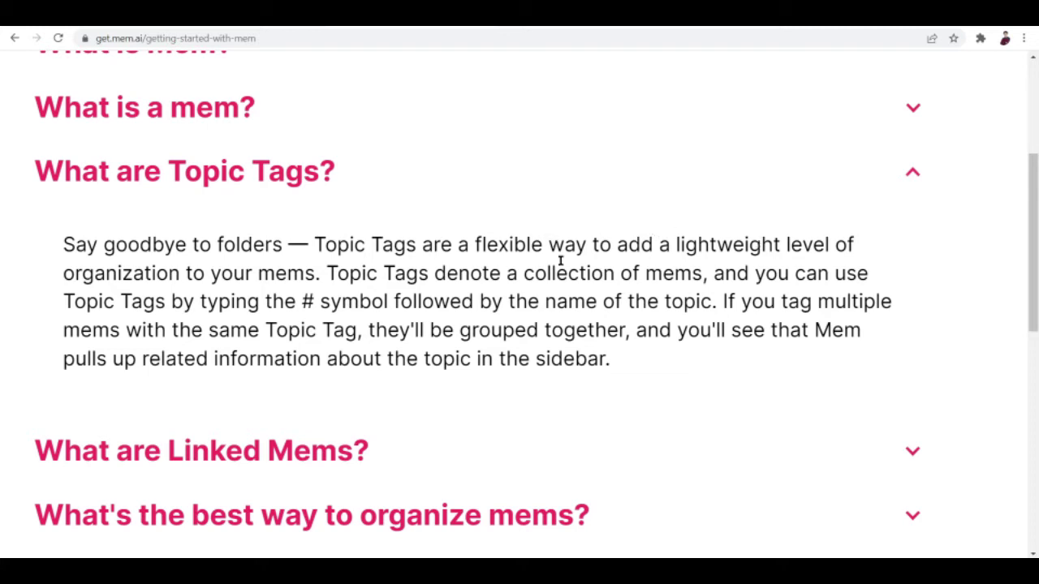
pyautogui.moveTo(677, 245); pyautogui.dragTo(432, 297)
pyautogui.click(433, 297)
pyautogui.moveTo(295, 300); pyautogui.dragTo(319, 305)
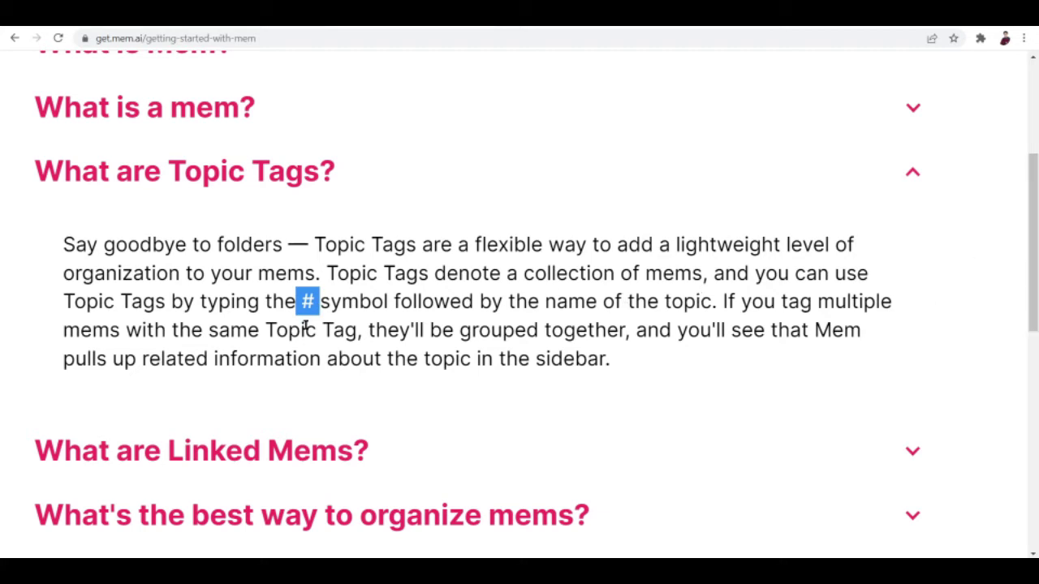
pyautogui.click(482, 242)
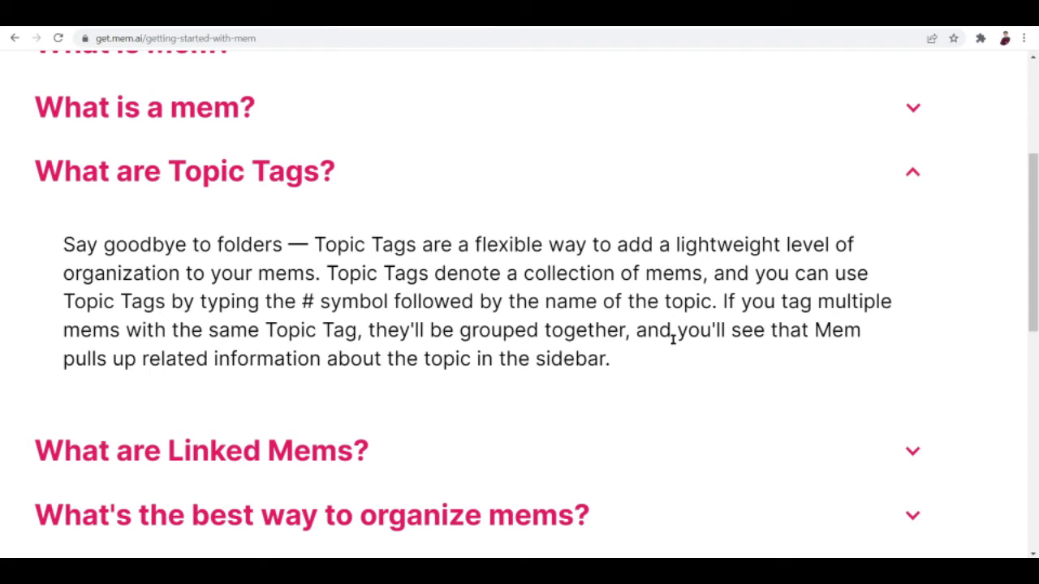
pyautogui.scroll(-5, 672, 339)
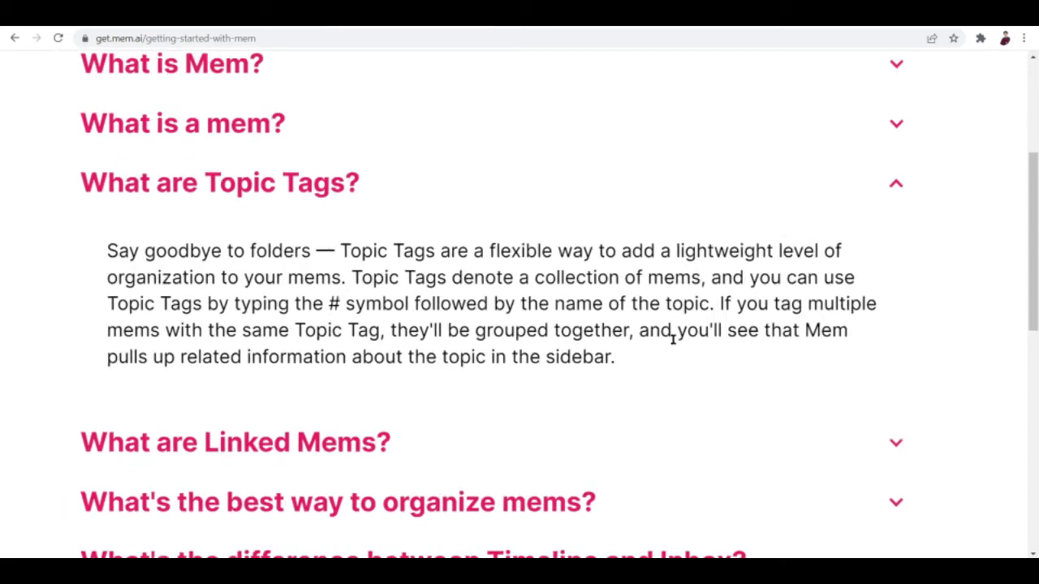
# Switch to the Mem Timeline, create a new mem reading "#election2022" and publish it to the web
pyautogui.click(224, 27)
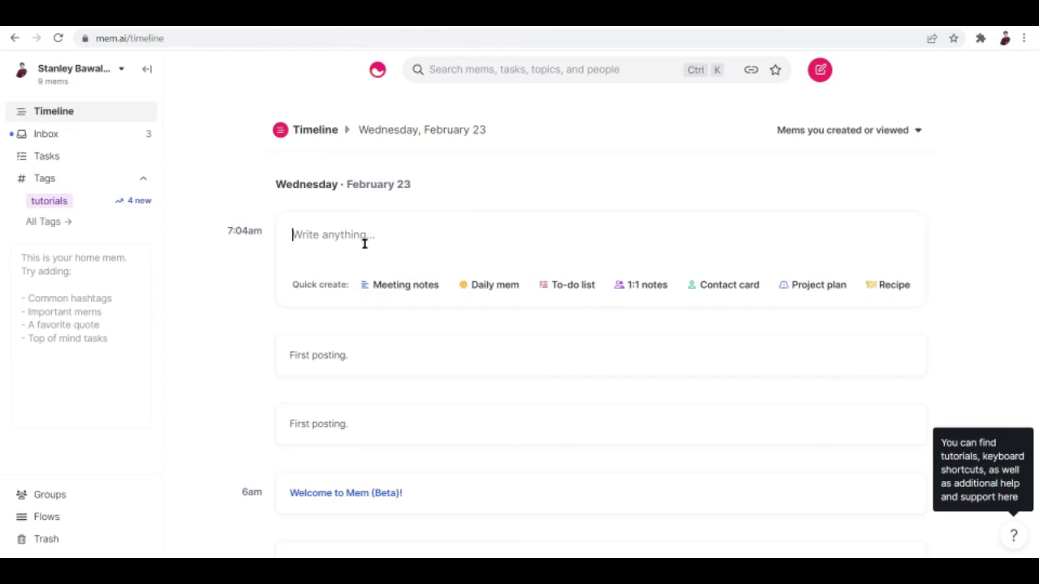
pyautogui.write('tion2022')
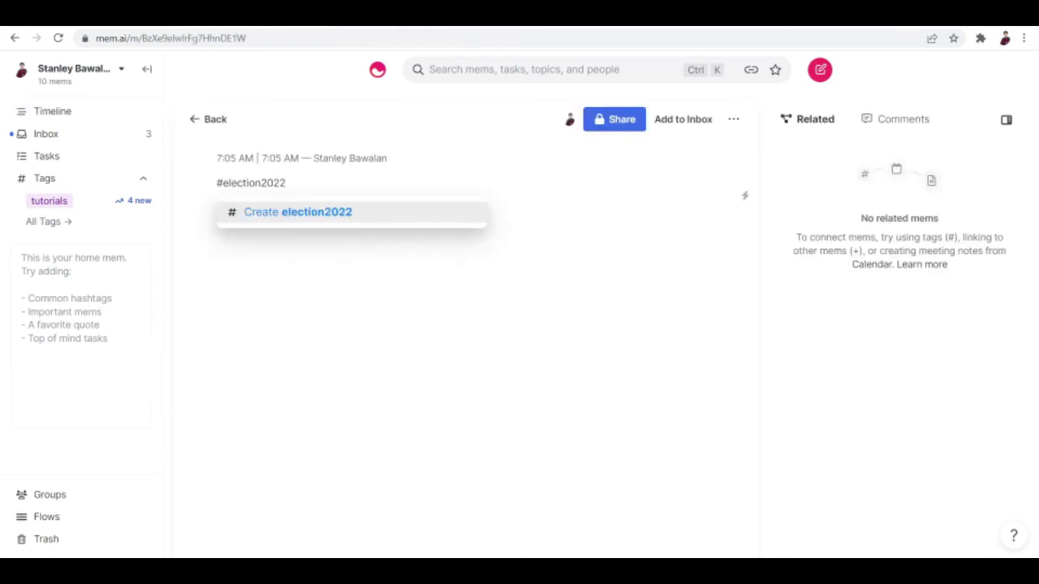
pyautogui.click(620, 122)
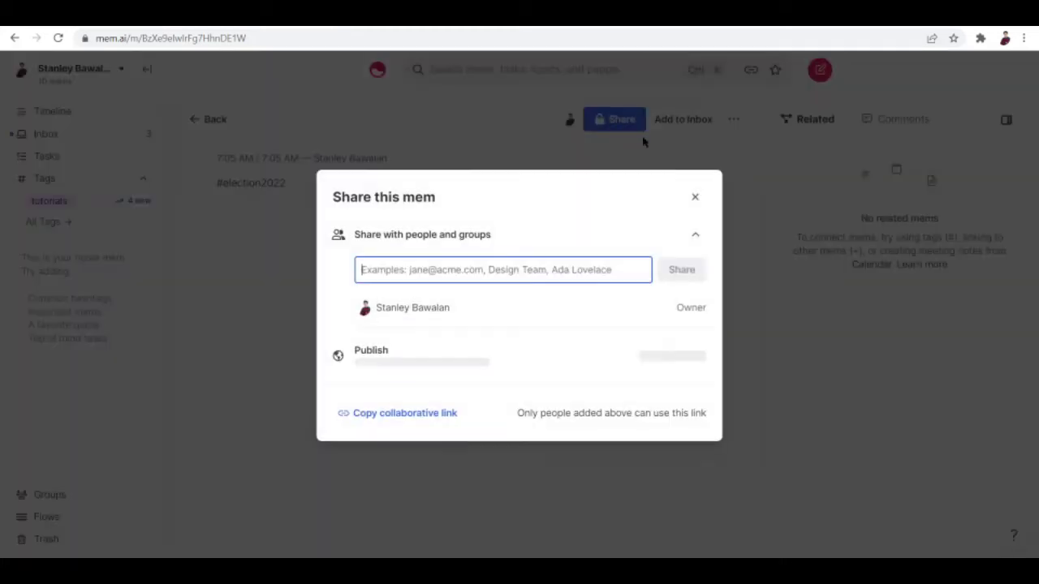
pyautogui.doubleClick(684, 357)
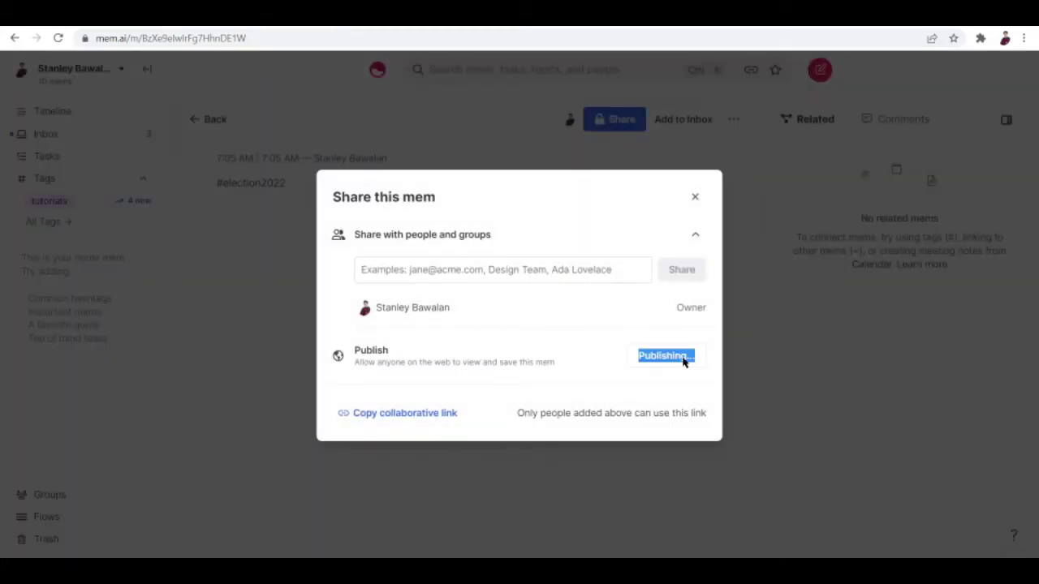
pyautogui.click(309, 287)
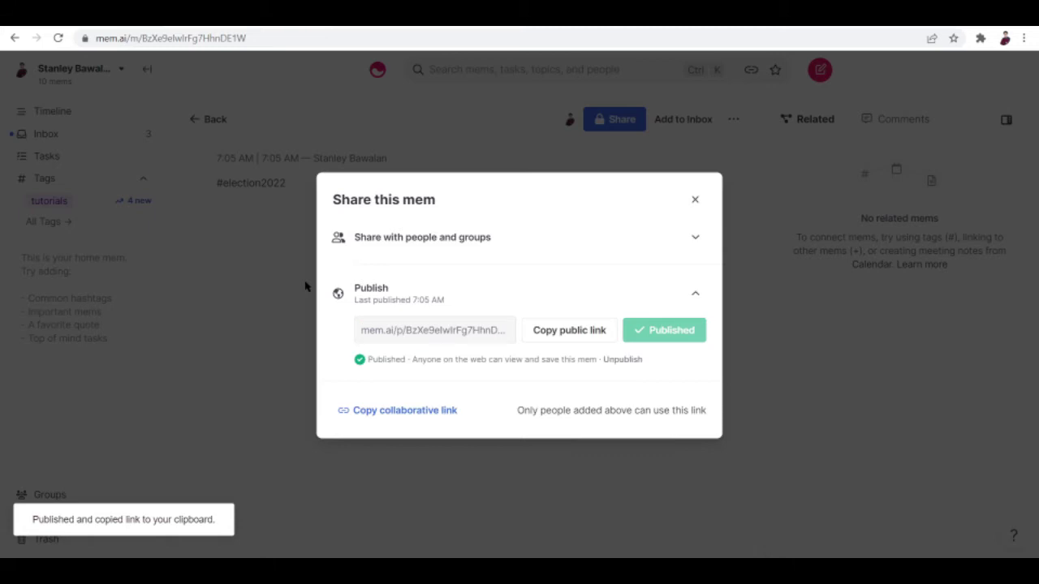
# Close the sharing settings and replace the mem's text with "We should vote wisely. #2022"
pyautogui.click(370, 186)
pyautogui.hotkey('ctrl', 'a')
pyautogui.press('BackSpace')
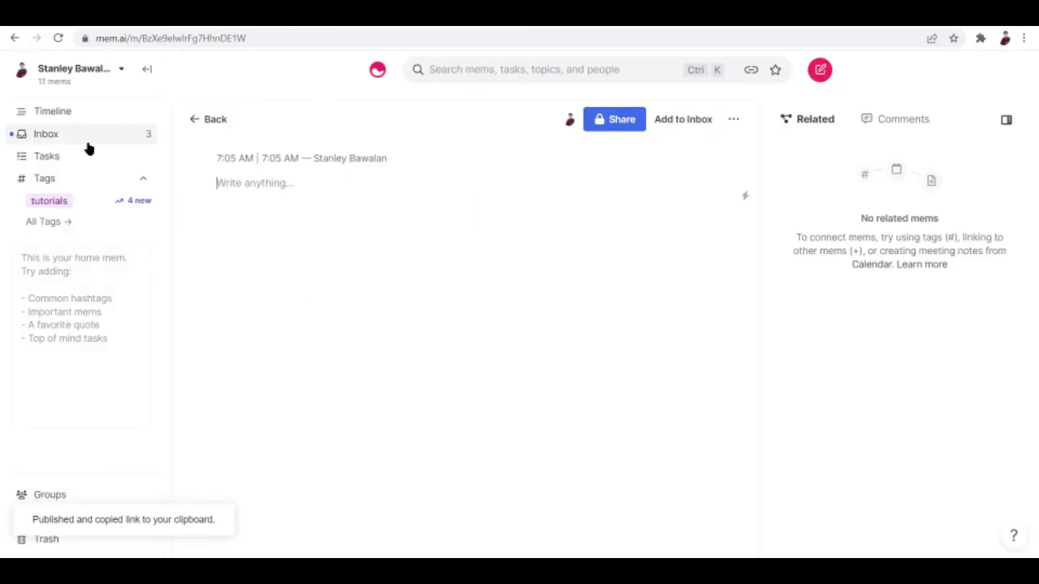
pyautogui.write('We sh')
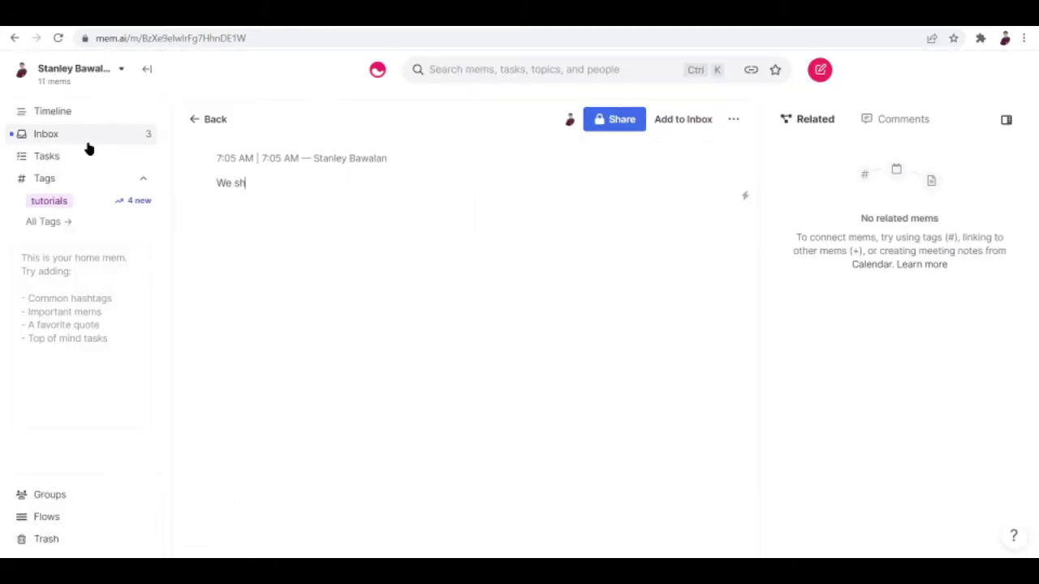
pyautogui.write('ould vote wisely. #2022')
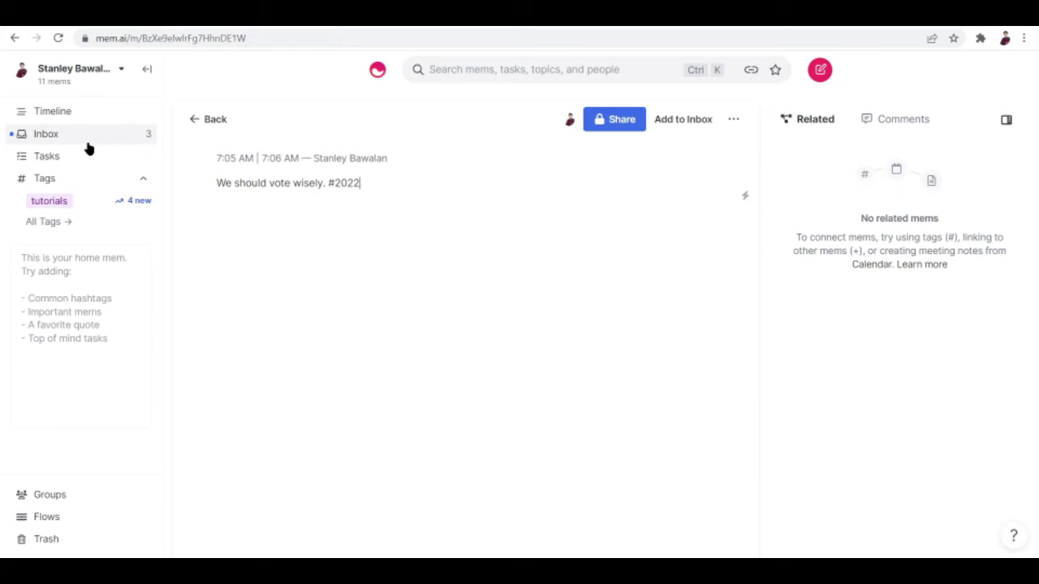
# Replace "#2022" at the end of the mem with the suggested "#election2022" topic tag
pyautogui.press('BackSpace')
pyautogui.press('BackSpace')
pyautogui.press('BackSpace')
pyautogui.press('BackSpace')
pyautogui.press('BackSpace')
pyautogui.write('#election')
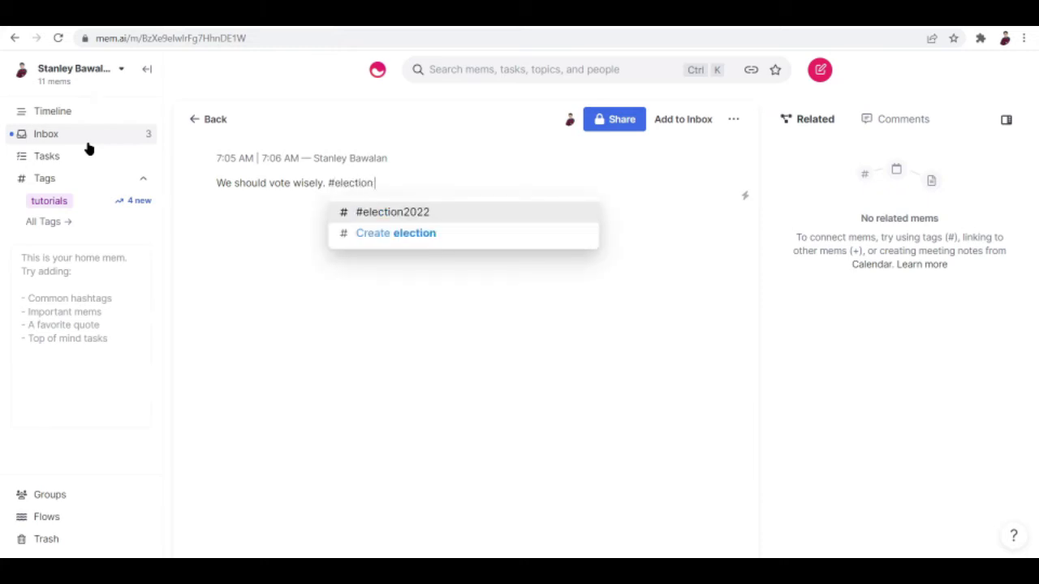
pyautogui.click(412, 212)
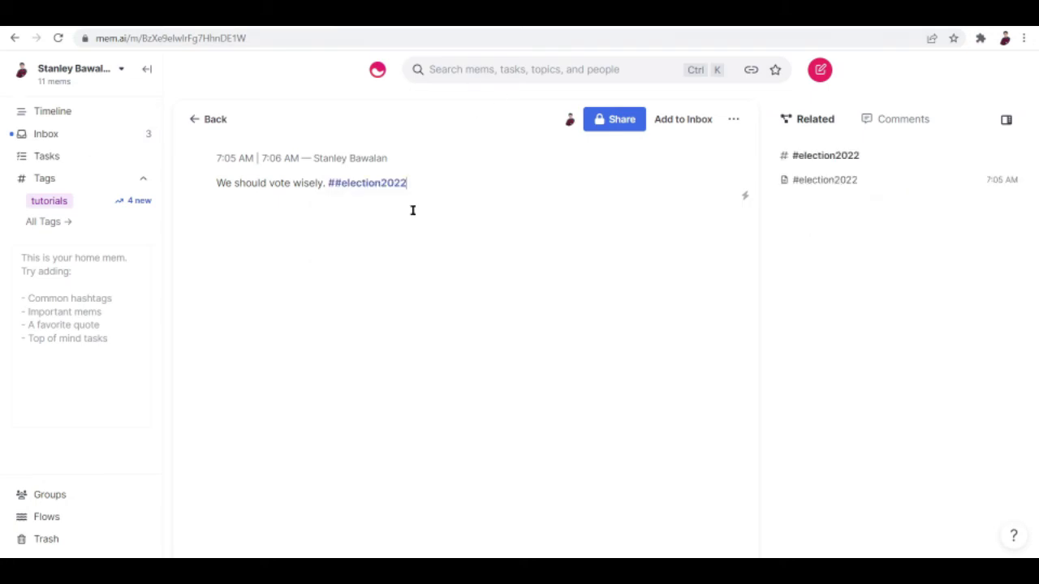
pyautogui.click(334, 185)
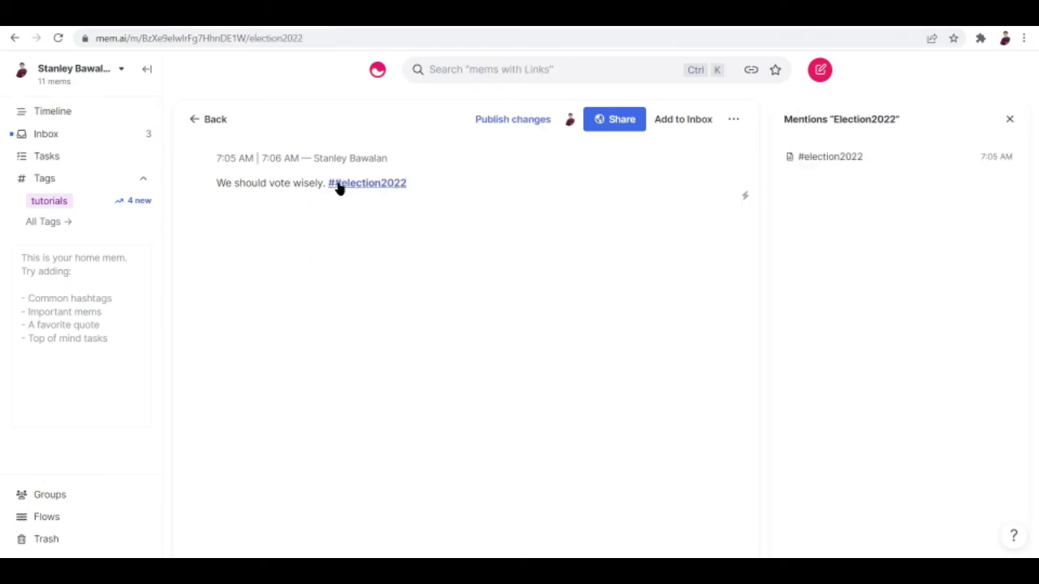
pyautogui.press('BackSpace')
pyautogui.press('BackSpace')
pyautogui.press('BackSpace')
pyautogui.press('BackSpace')
pyautogui.press('BackSpace')
pyautogui.press('BackSpace')
pyautogui.press('BackSpace')
pyautogui.press('BackSpace')
pyautogui.press('BackSpace')
pyautogui.press('BackSpace')
pyautogui.press('BackSpace')
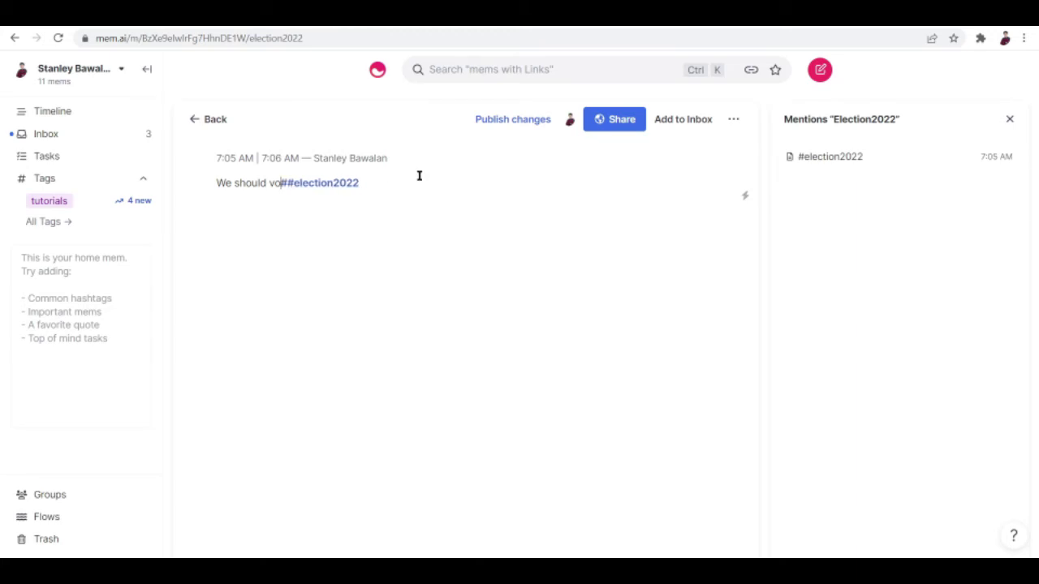
pyautogui.write('te wisely.')
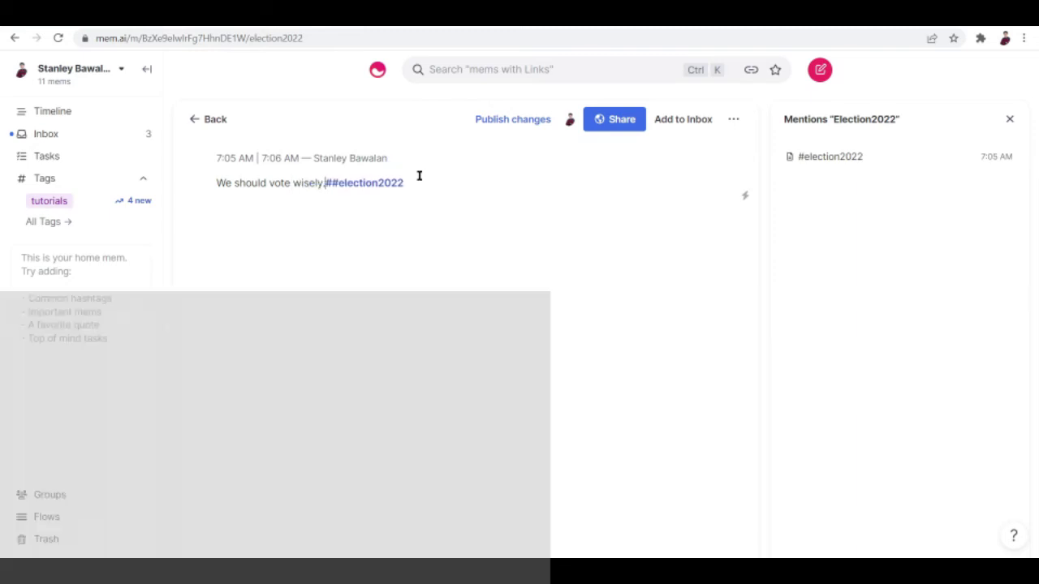
pyautogui.press('Delete')
pyautogui.write('.')
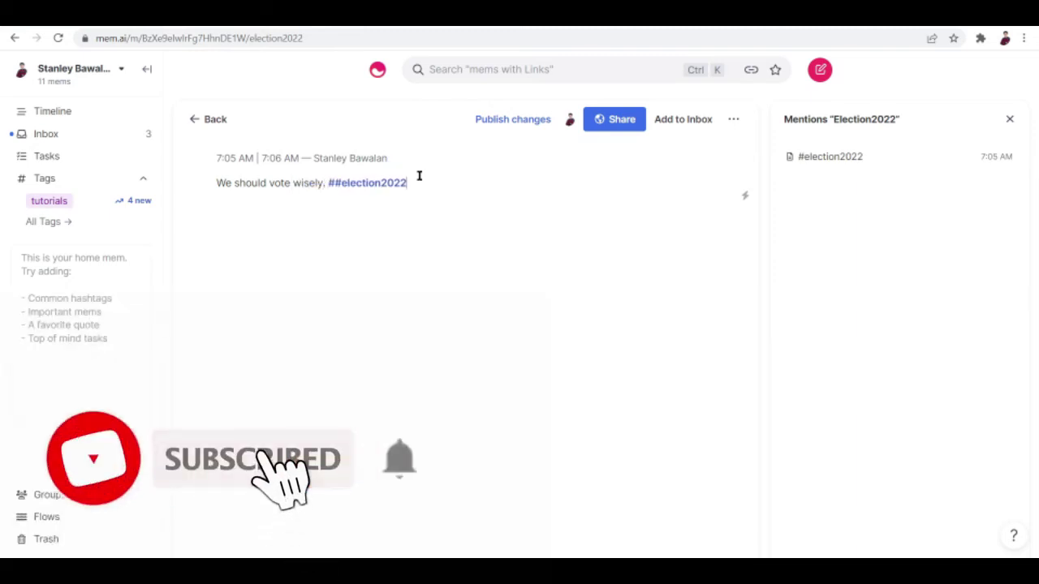
# Replace the double-hash tag after "We should vote wisely." with the "election2022" topic tag
pyautogui.press('Delete')
pyautogui.write('#')
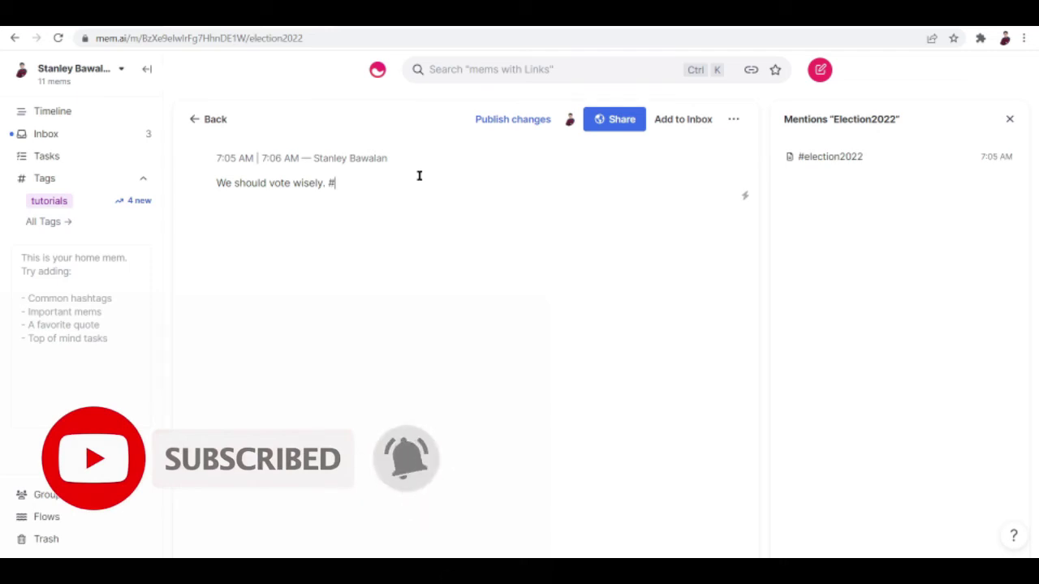
pyautogui.write('elec')
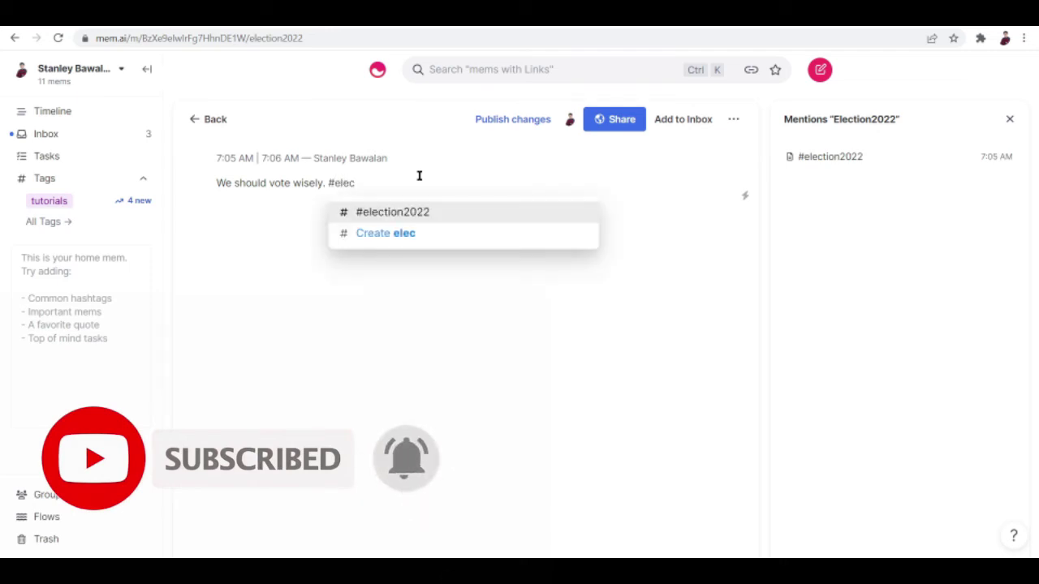
pyautogui.write('tion2')
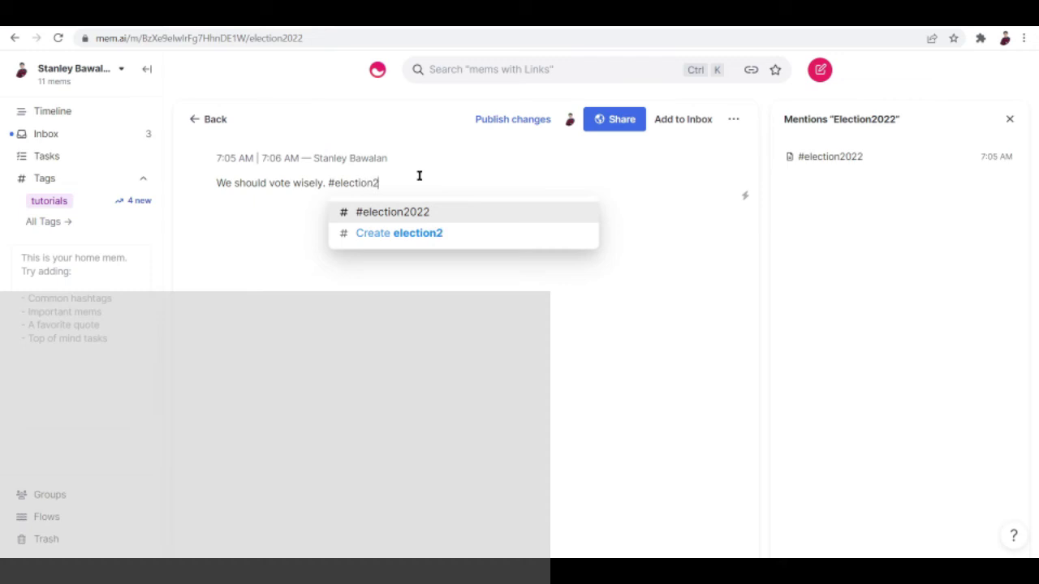
pyautogui.write('022')
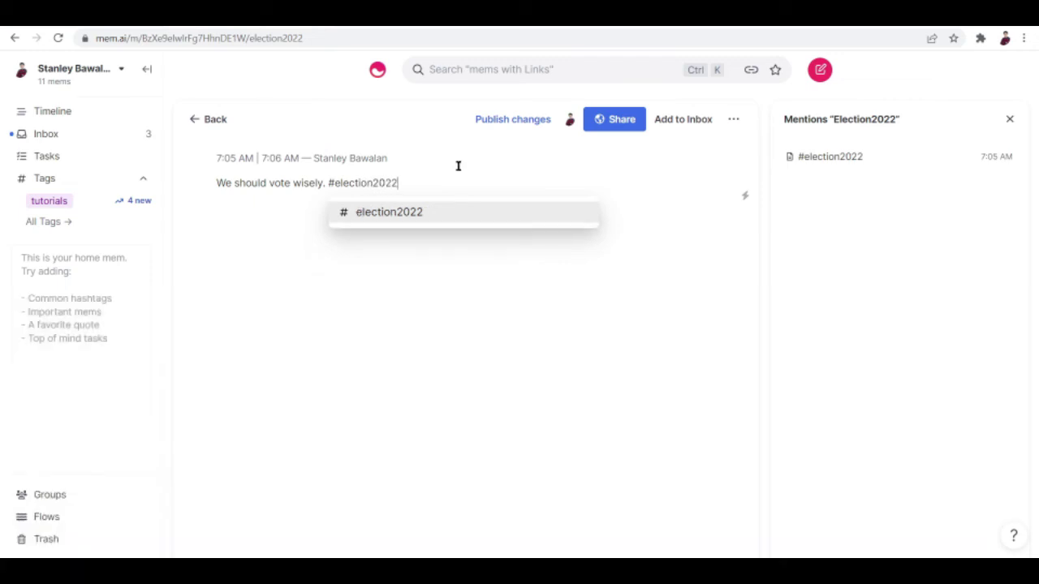
pyautogui.press('Return')
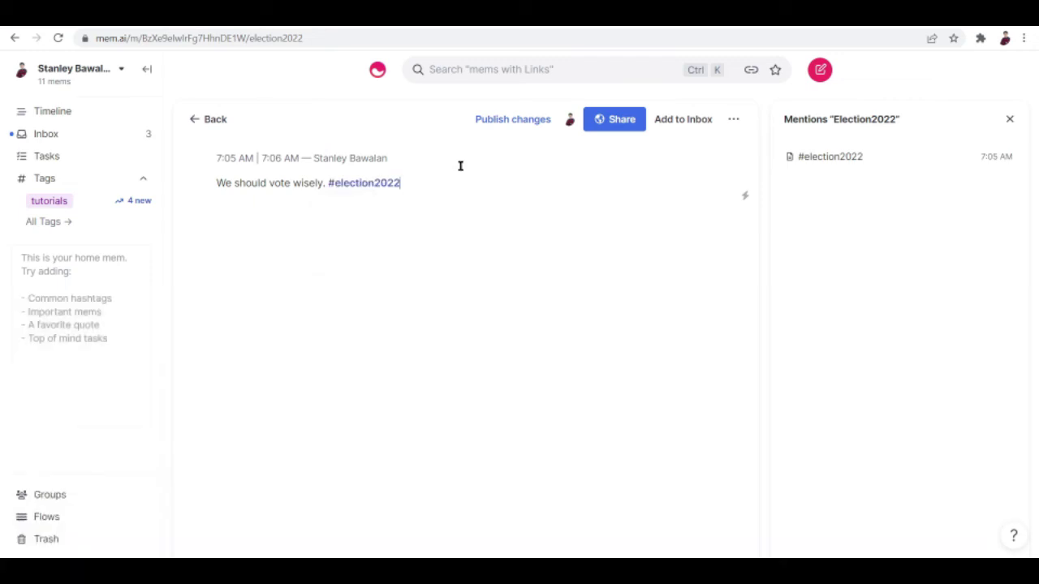
# Check the publishing status in the edited mem's sharing settings, then close them
pyautogui.click(621, 120)
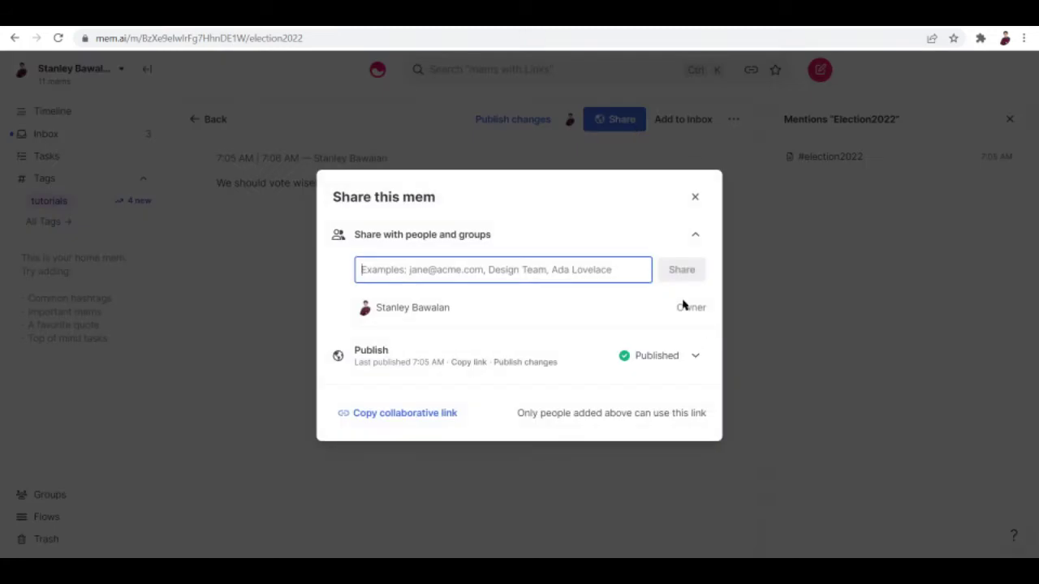
pyautogui.click(661, 355)
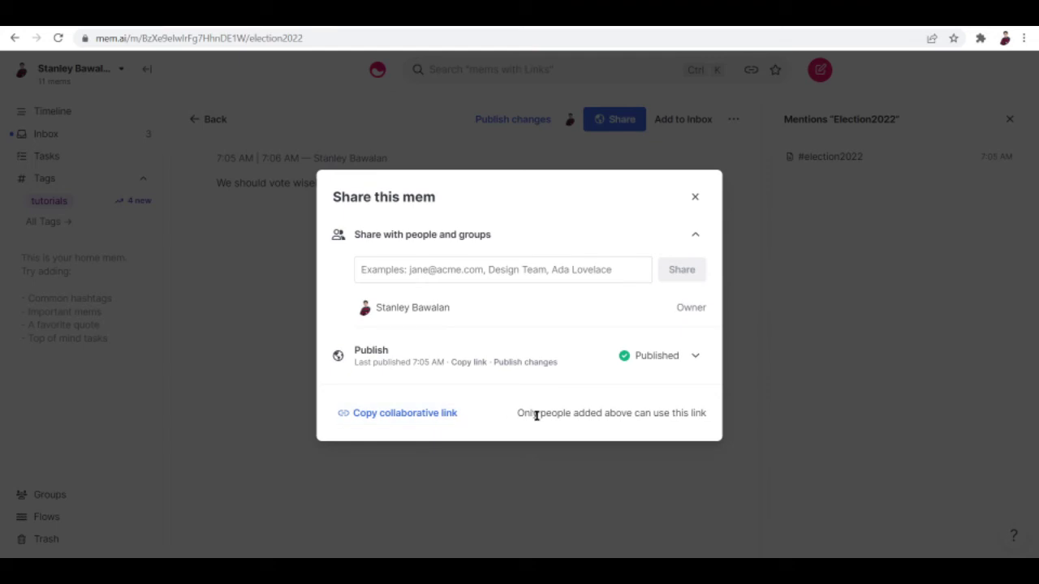
pyautogui.click(694, 200)
# Return to the Timeline and create a new mem with the text "We should vote wisely."
pyautogui.moveTo(450, 186); pyautogui.dragTo(214, 180)
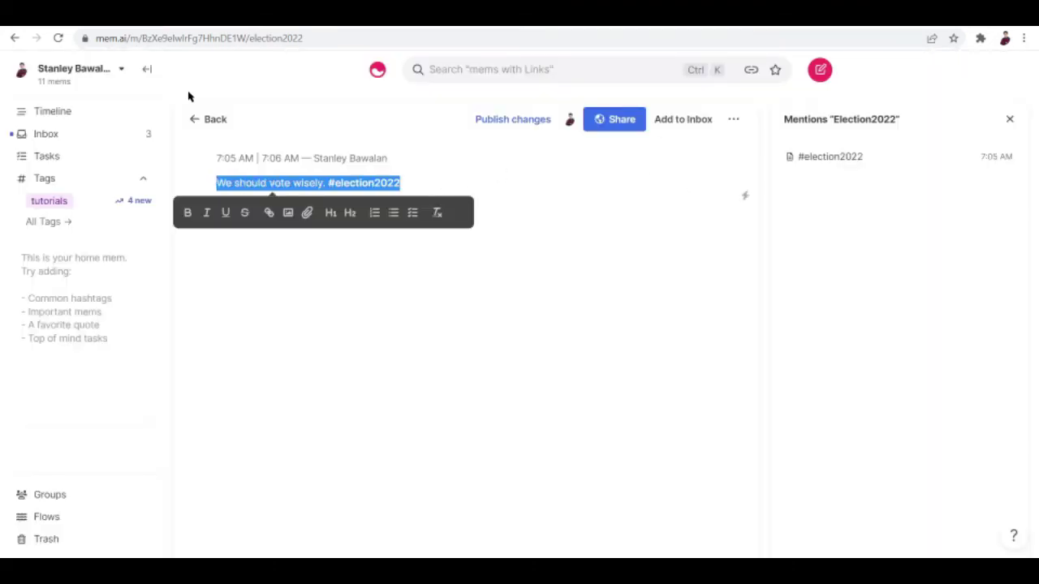
pyautogui.click(199, 119)
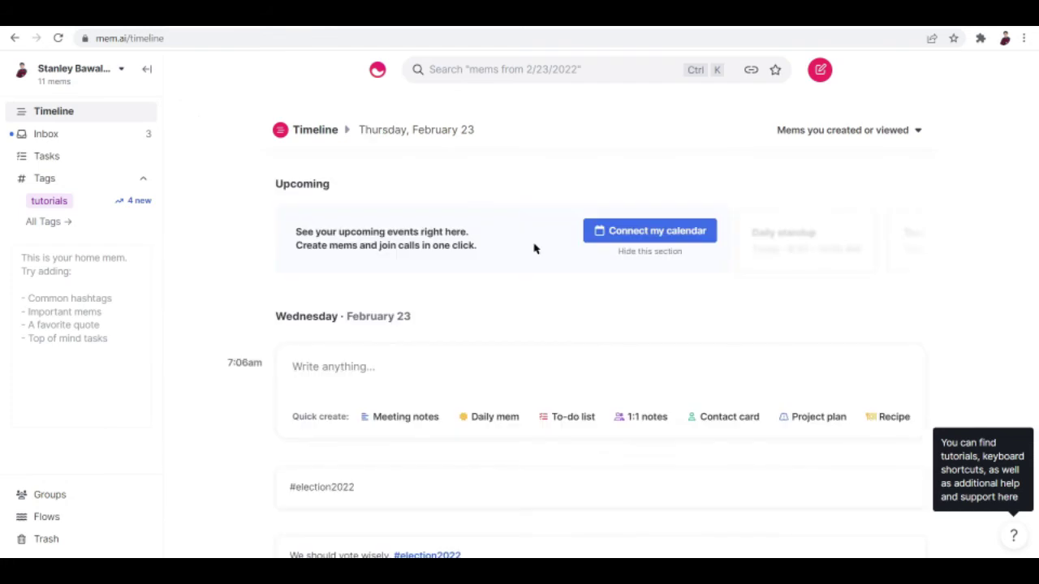
pyautogui.scroll(-1, 430, 379)
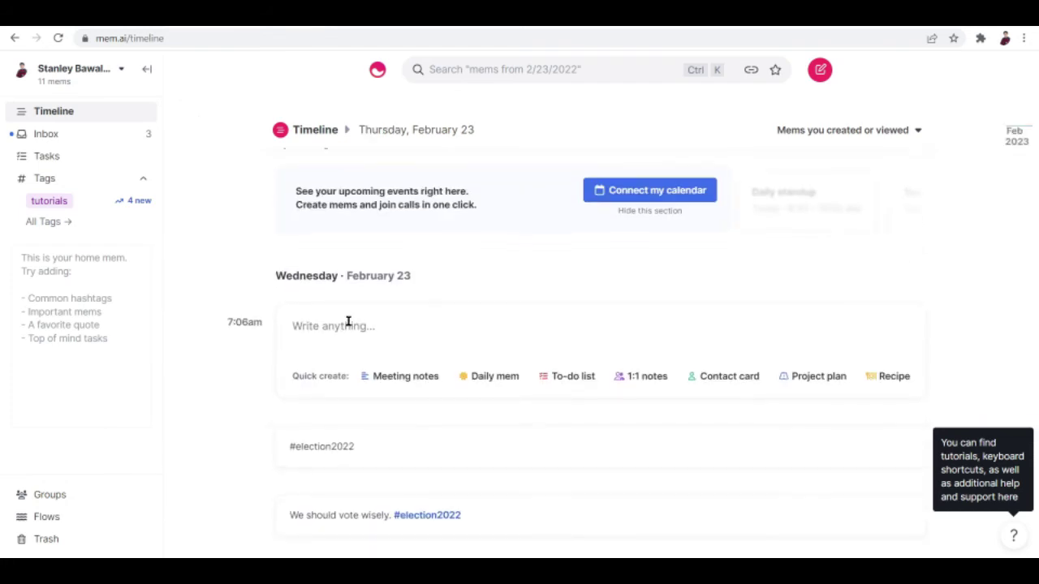
pyautogui.write('We should vote wisely.')
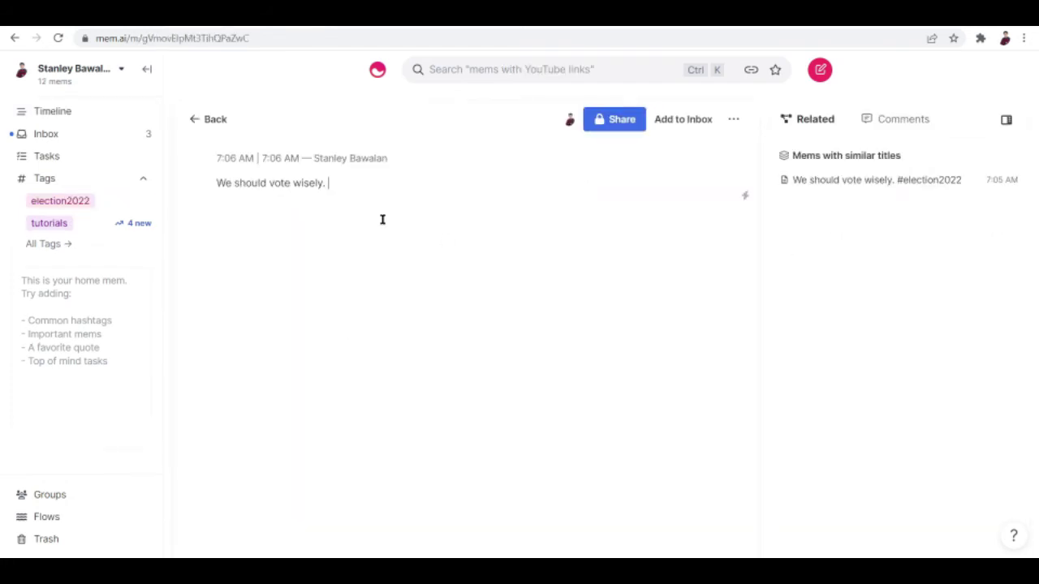
# Add the existing "election2022" topic tag after the sentence in the new mem and remove any leftover characters
pyautogui.write('#elec')
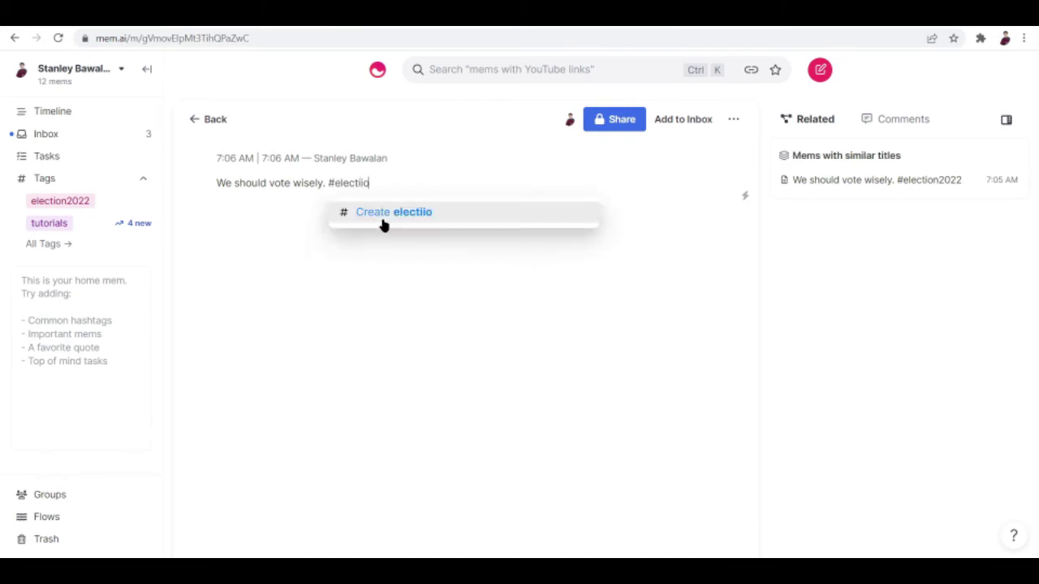
pyautogui.write('tiono2022')
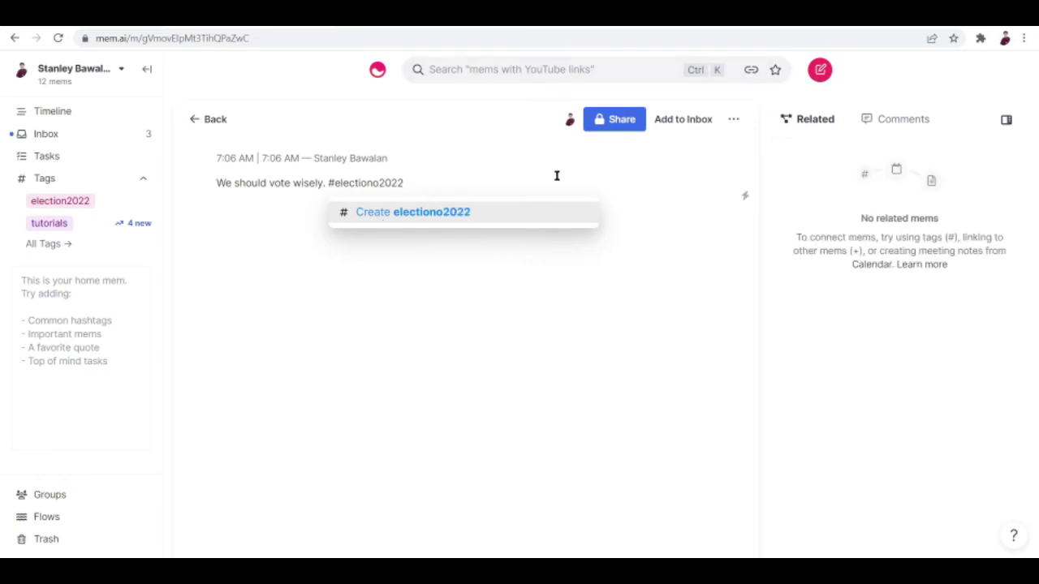
pyautogui.click(382, 183)
pyautogui.press('BackSpace')
pyautogui.click(443, 211)
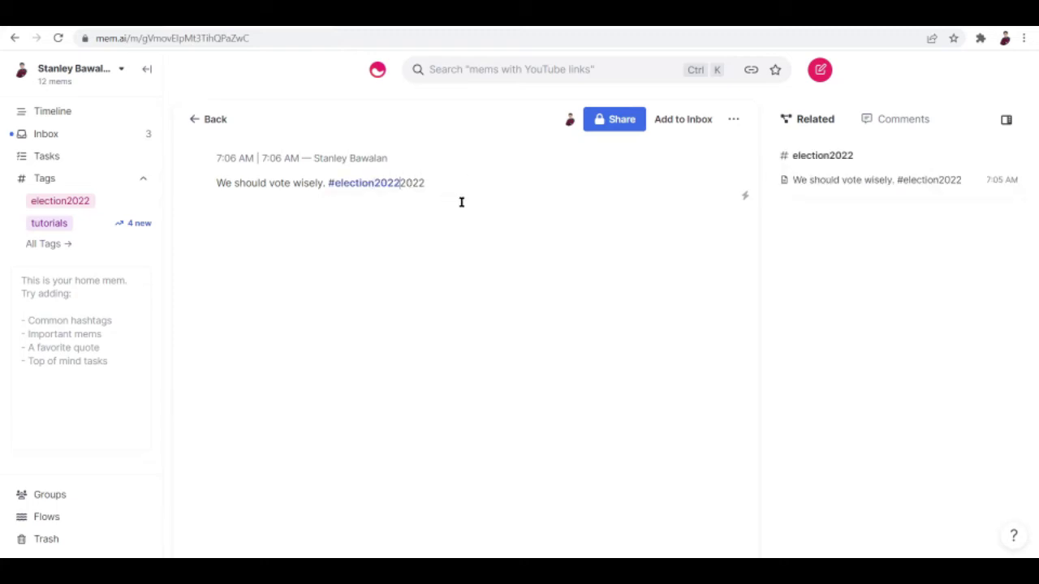
pyautogui.press('BackSpace')
pyautogui.press('BackSpace')
pyautogui.press('BackSpace')
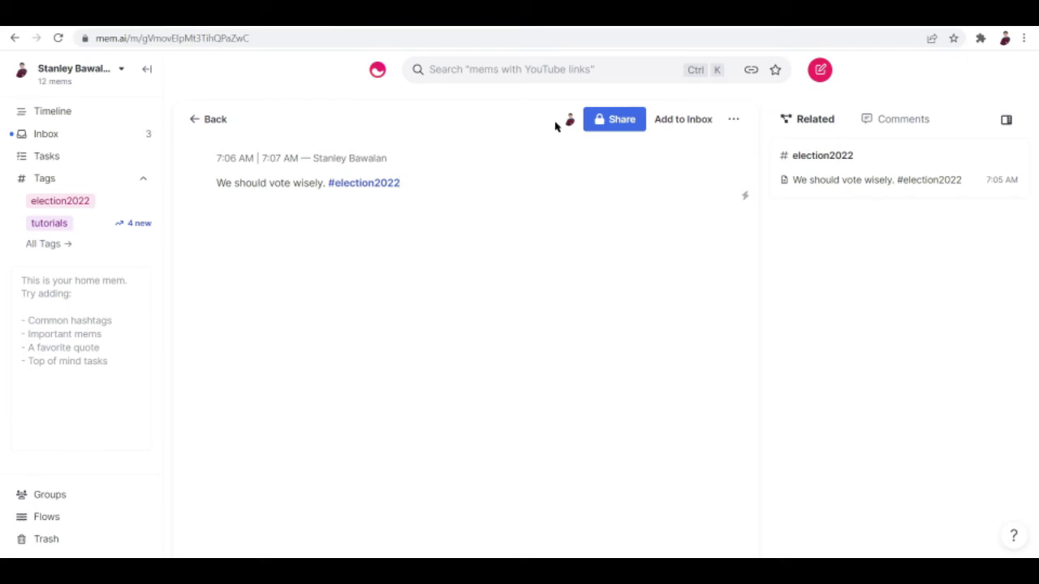
# Publish the new "We should vote wisely. #election2022" mem to the web and close its sharing settings
pyautogui.click(604, 129)
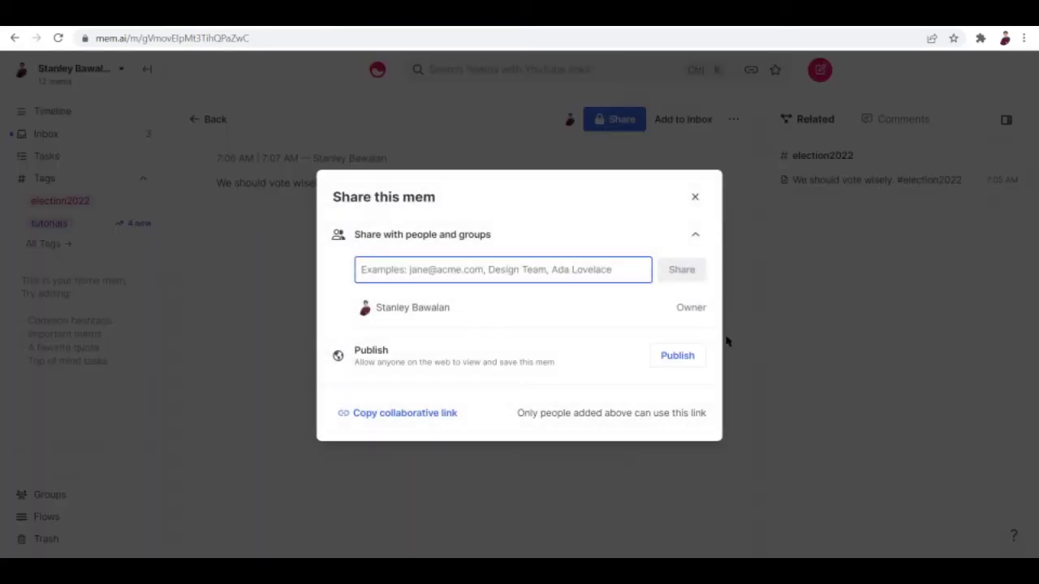
pyautogui.click(671, 362)
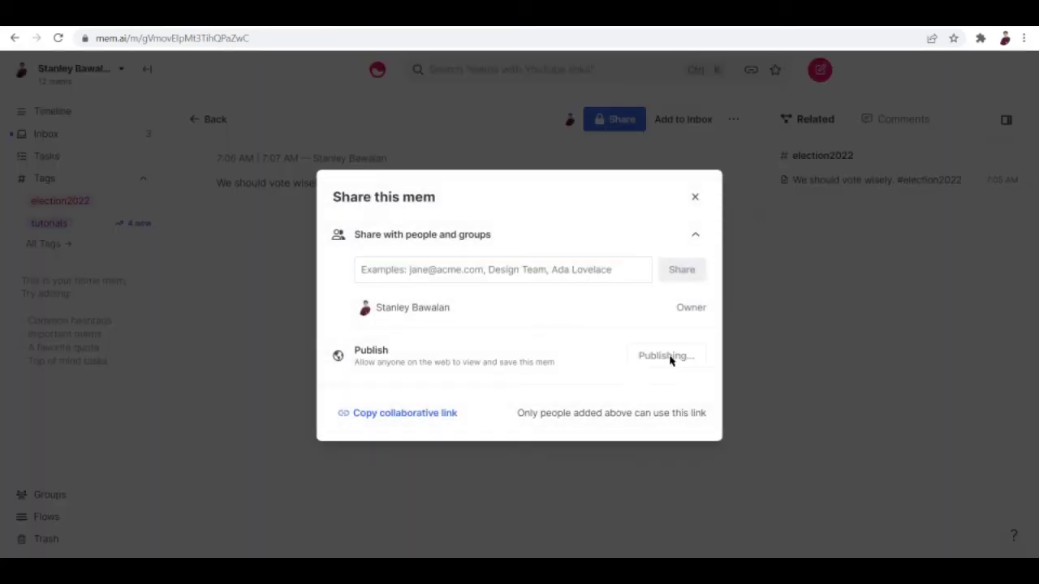
pyautogui.click(697, 199)
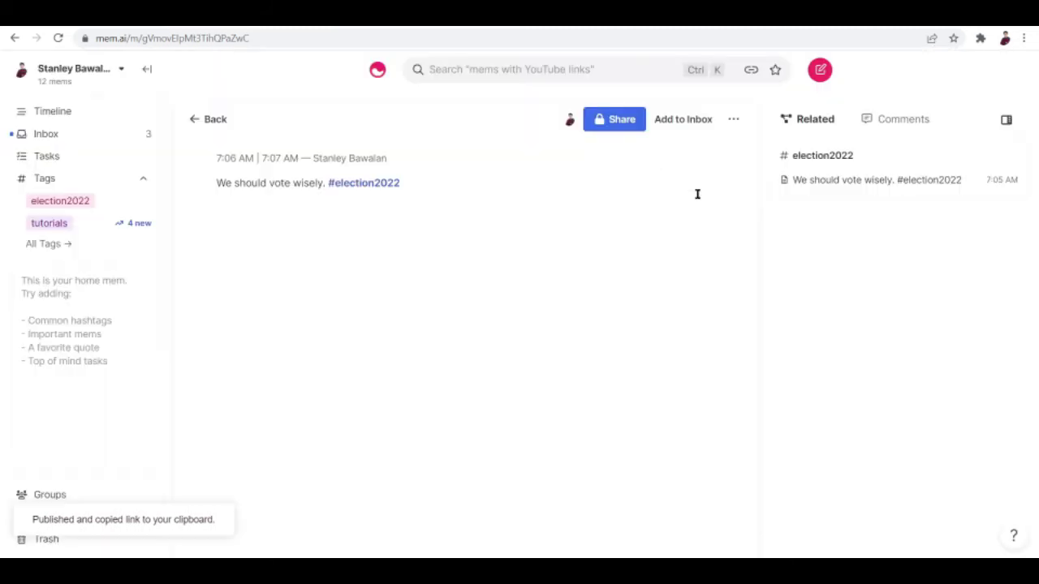
# View the mems grouped under the "election2022" tag, then those grouped under the "tutorials" tag
pyautogui.click(76, 201)
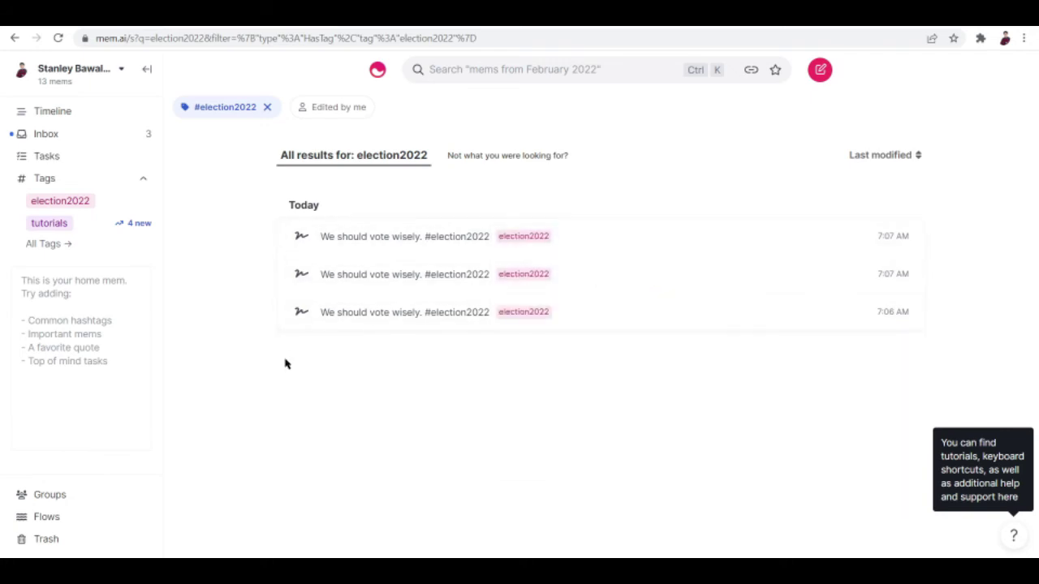
pyautogui.click(97, 232)
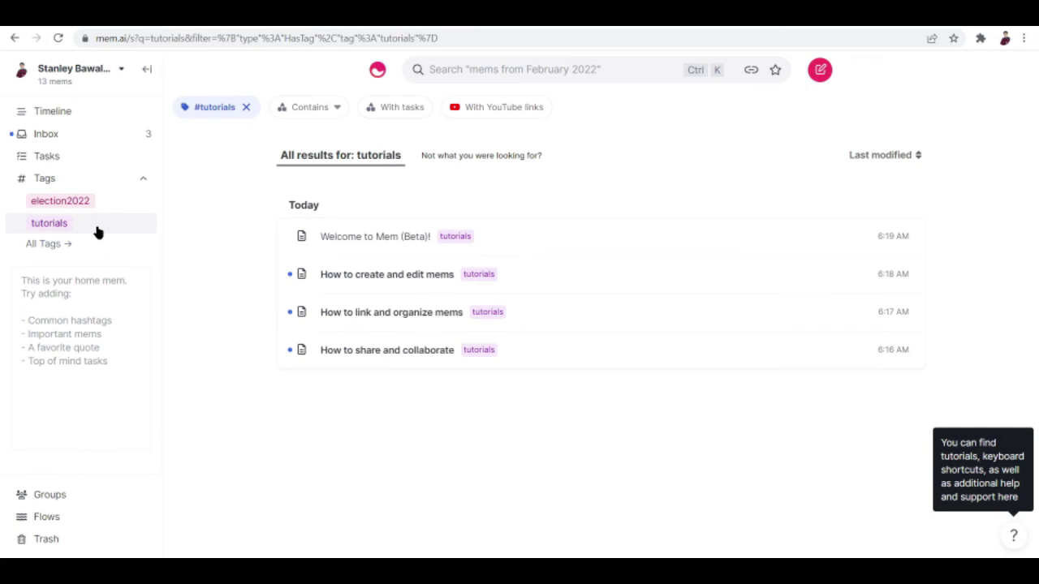
pyautogui.moveTo(422, 277)
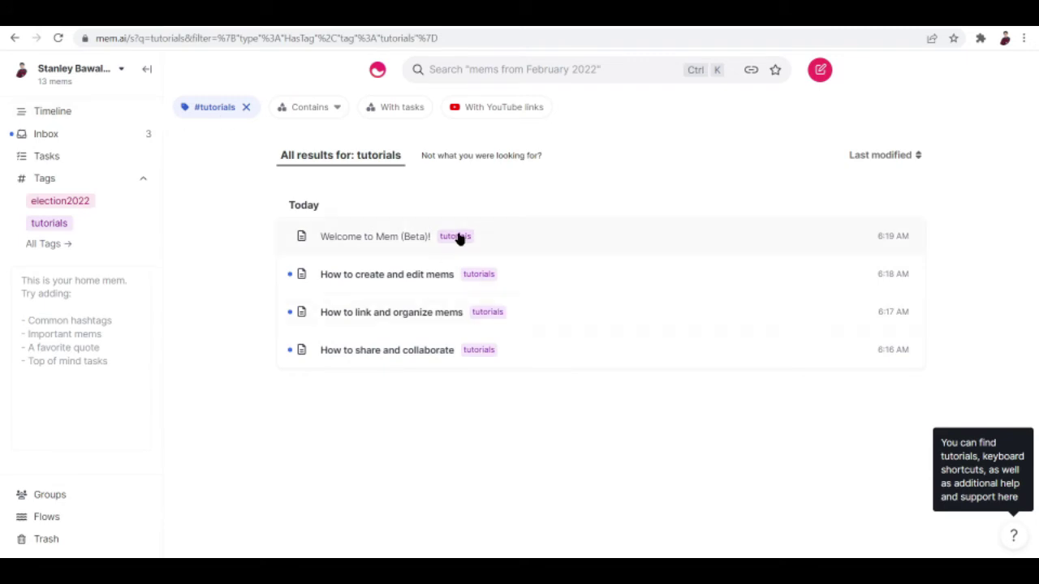
# View the Inbox, then return to the getting-started help page and open the "What are Linked Mems?" answer
pyautogui.click(70, 139)
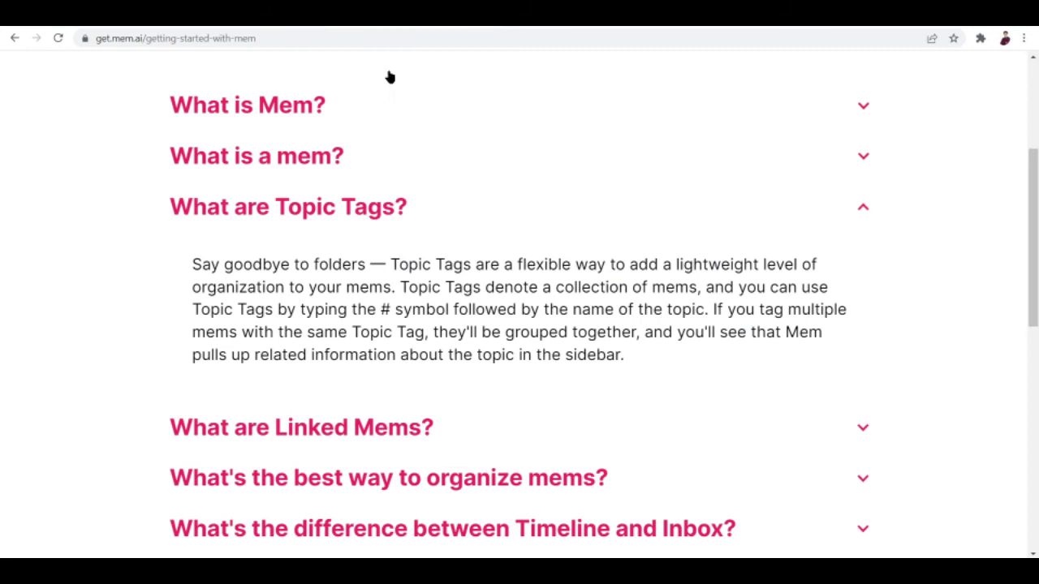
pyautogui.scroll(-2, 398, 215)
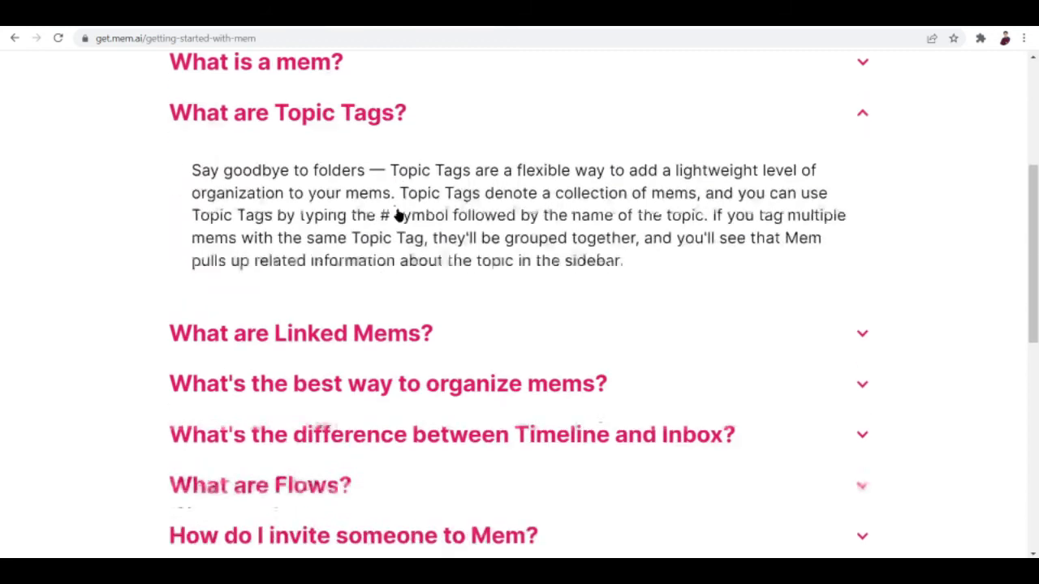
pyautogui.click(378, 258)
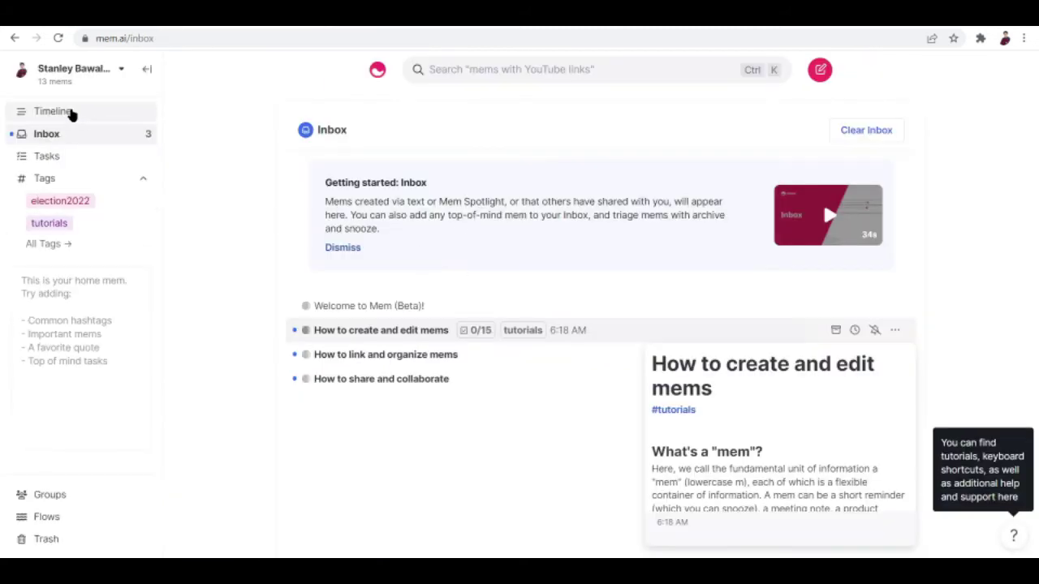
# Start a new mem from the Timeline with "Thanks to" followed by a link to the "How to create and edit mems" mem
pyautogui.click(71, 114)
pyautogui.moveTo(310, 415); pyautogui.dragTo(314, 394)
pyautogui.write('Thank')
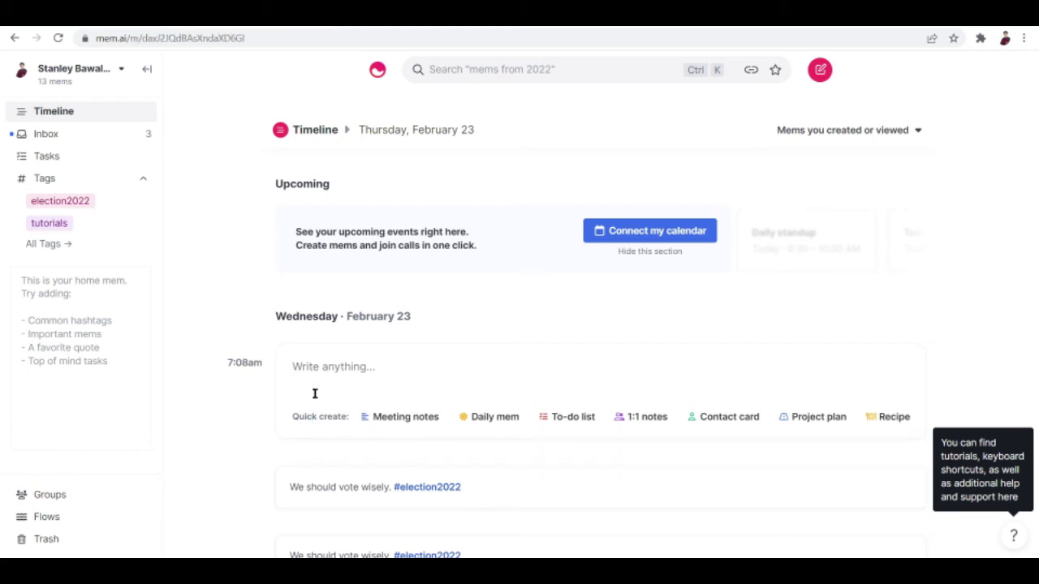
pyautogui.write('s to +')
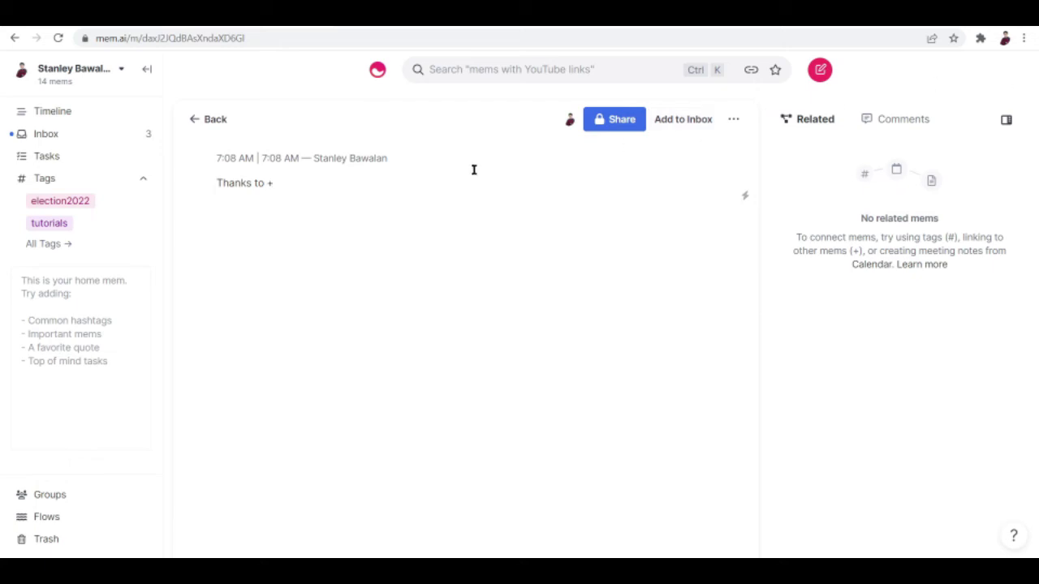
pyautogui.write('How')
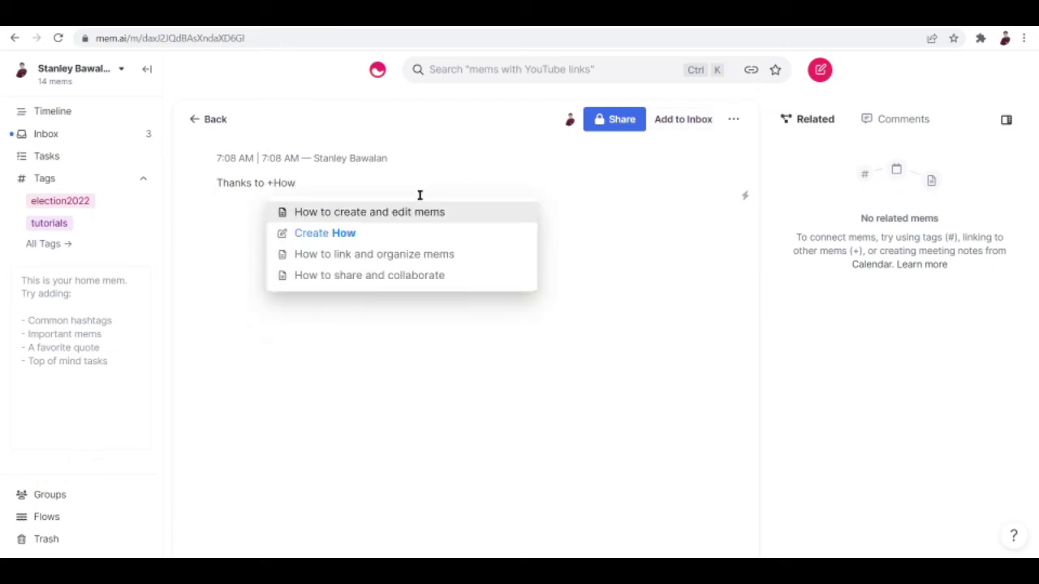
pyautogui.click(401, 213)
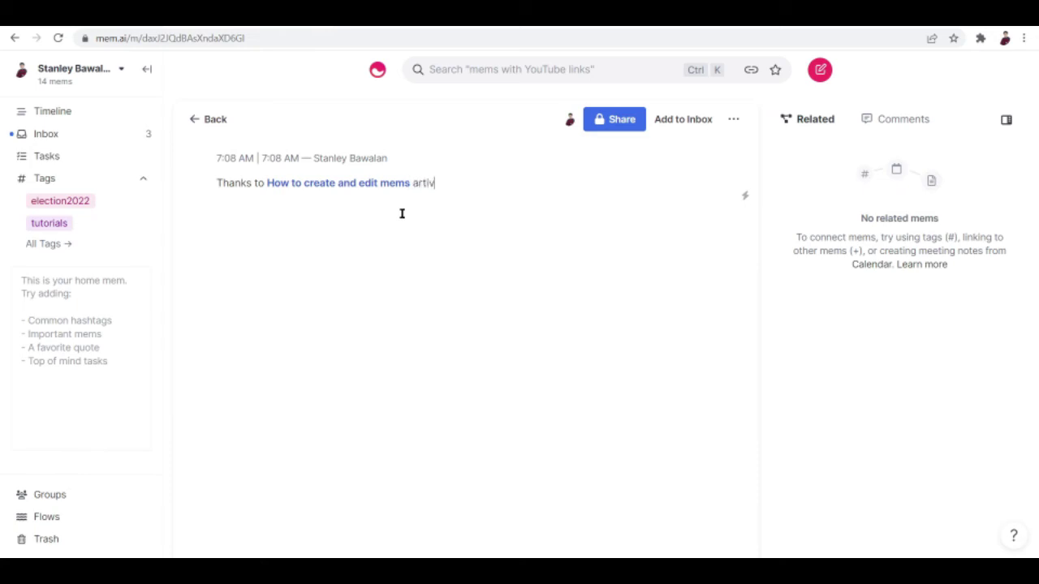
# Complete the sentence after the linked mem with "article. I was able to understand how to use Mem."
pyautogui.write('article. I was able to understanbd')
pyautogui.press('BackSpace')
pyautogui.press('BackSpace')
pyautogui.write('nd how to use mem')
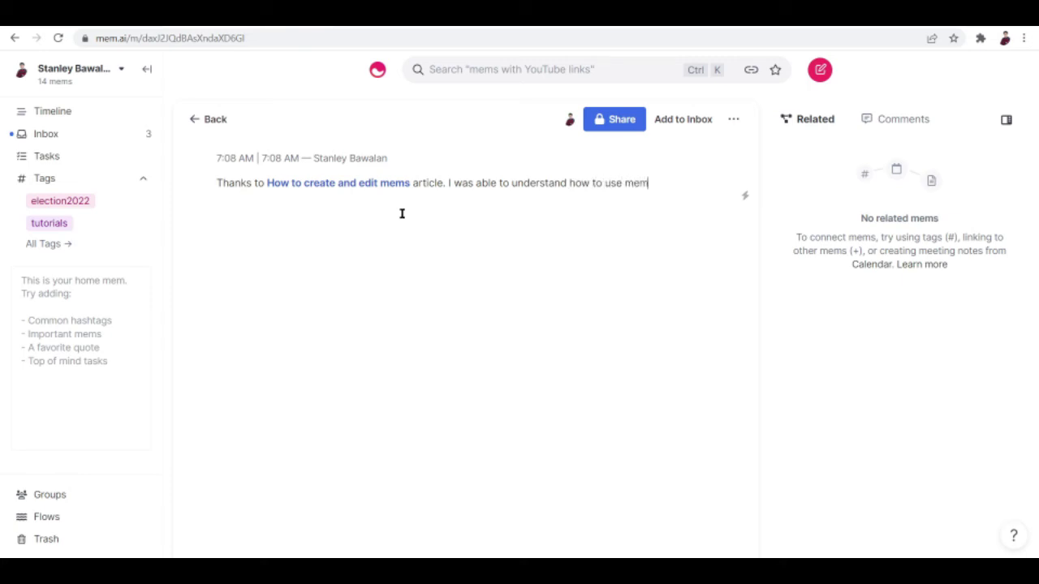
pyautogui.press('BackSpace')
pyautogui.press('BackSpace')
pyautogui.press('BackSpace')
pyautogui.write('MEm')
# Publish the new linked mem to the web and return to the Timeline to check its entry
pyautogui.click(621, 127)
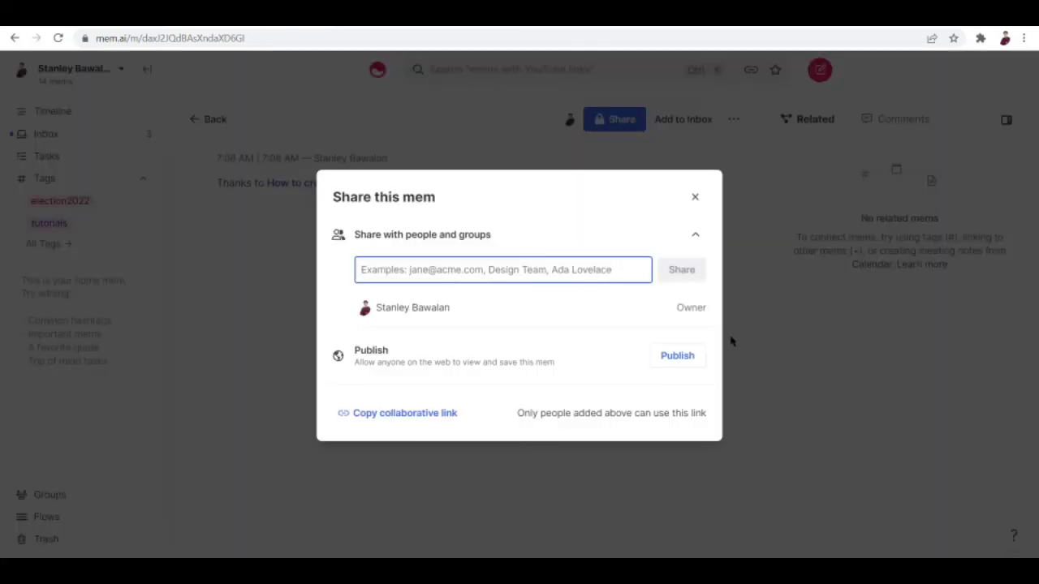
pyautogui.click(660, 357)
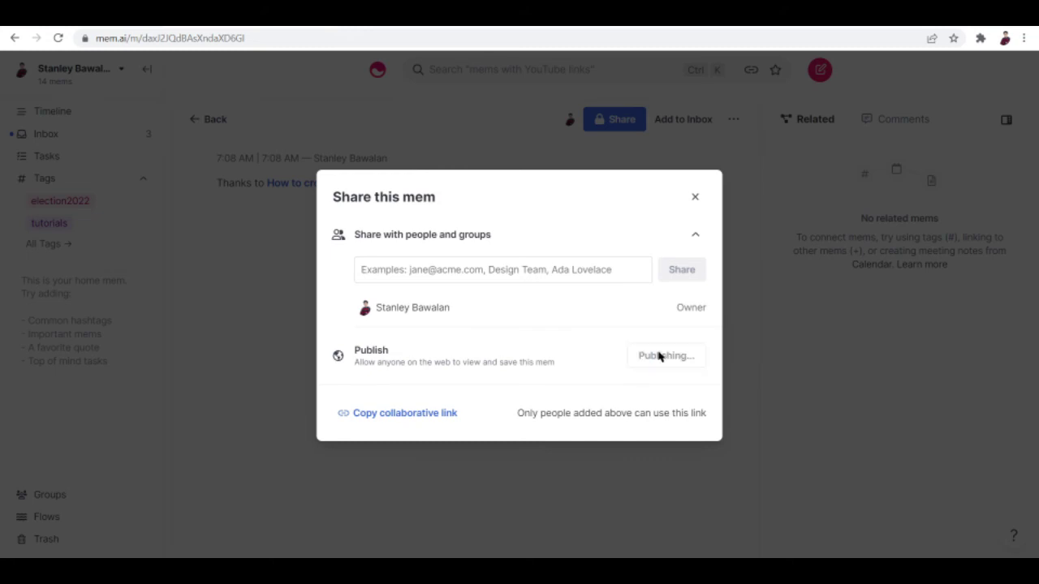
pyautogui.click(695, 203)
pyautogui.click(193, 120)
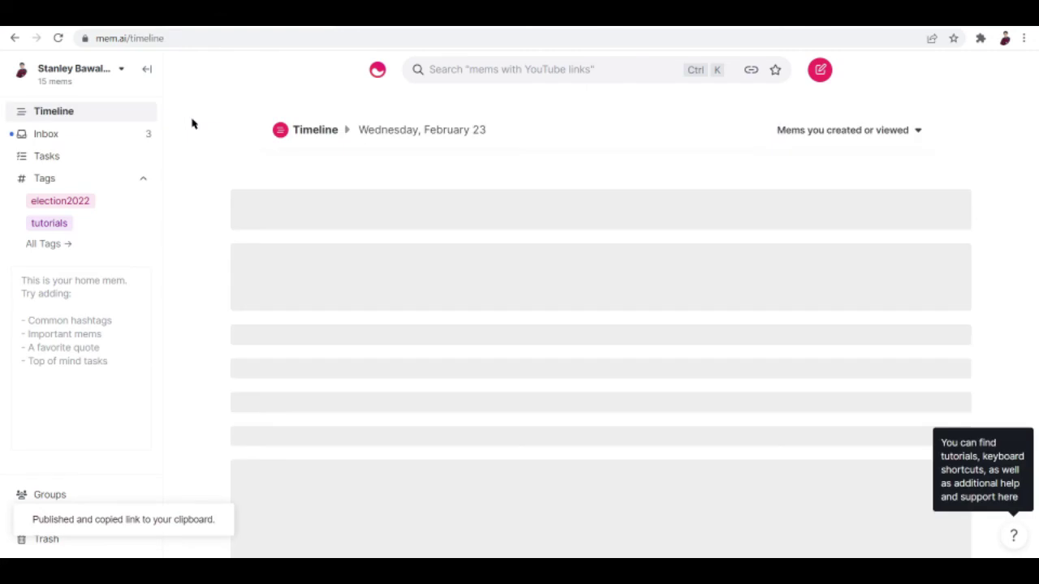
pyautogui.scroll(-4, 431, 381)
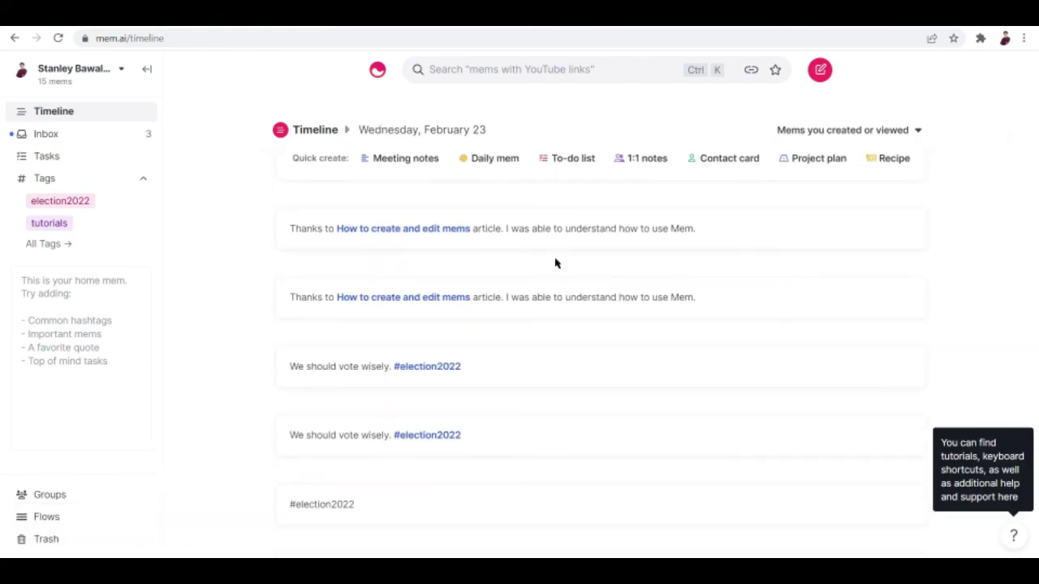
pyautogui.scroll(2, 374, 306)
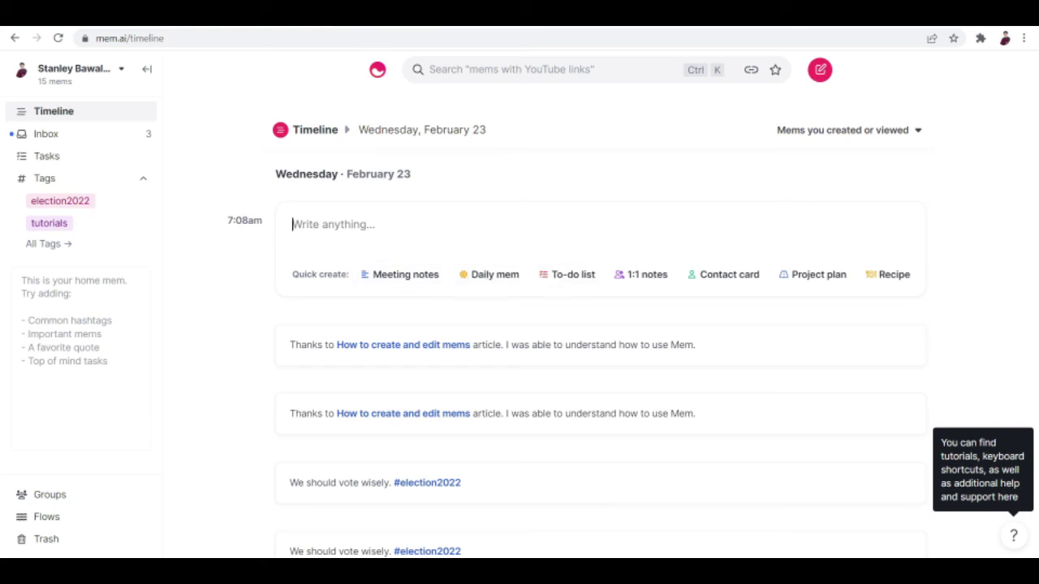
# View the Inbox, then open Tasks and read its "Getting started: Tasks" introduction
pyautogui.click(47, 133)
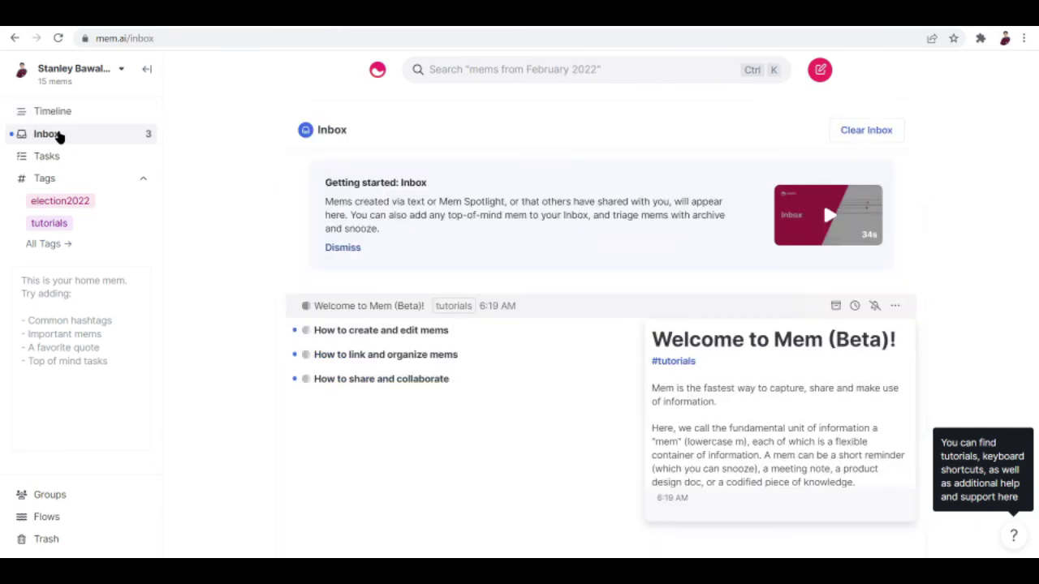
pyautogui.click(70, 165)
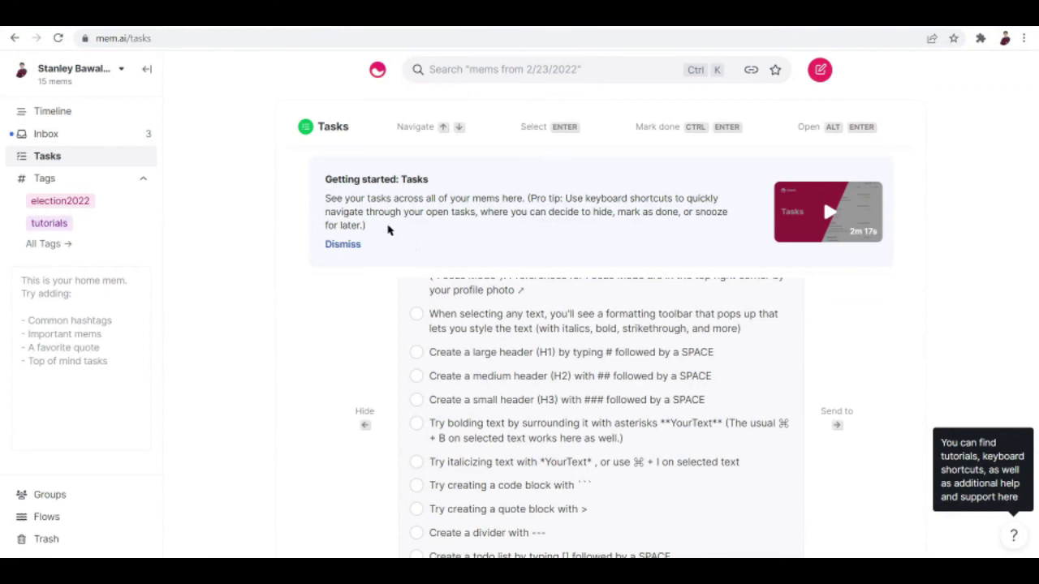
pyautogui.moveTo(327, 199); pyautogui.dragTo(515, 212)
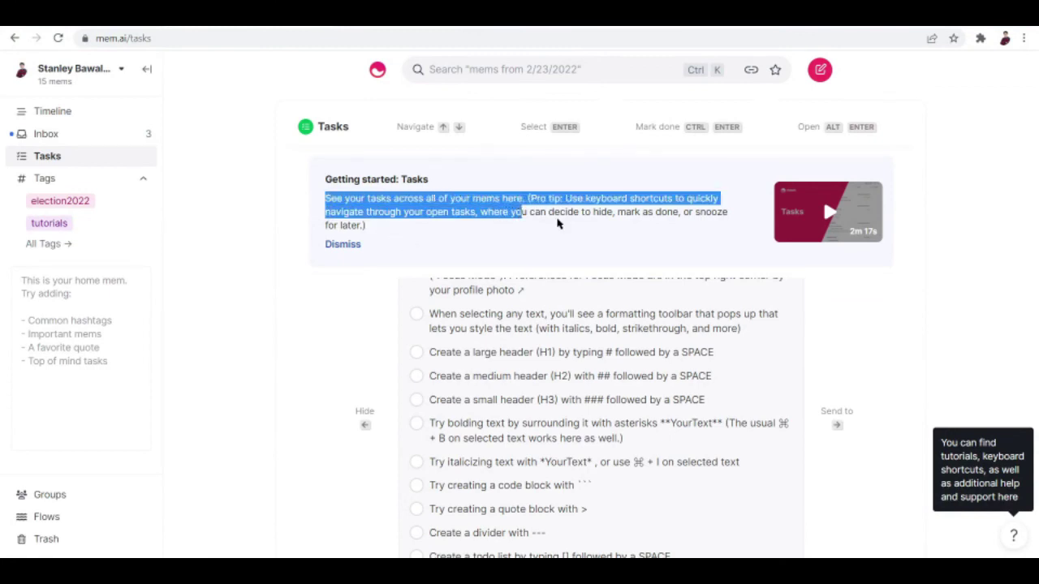
pyautogui.click(560, 224)
pyautogui.moveTo(568, 197); pyautogui.dragTo(735, 199)
pyautogui.click(352, 223)
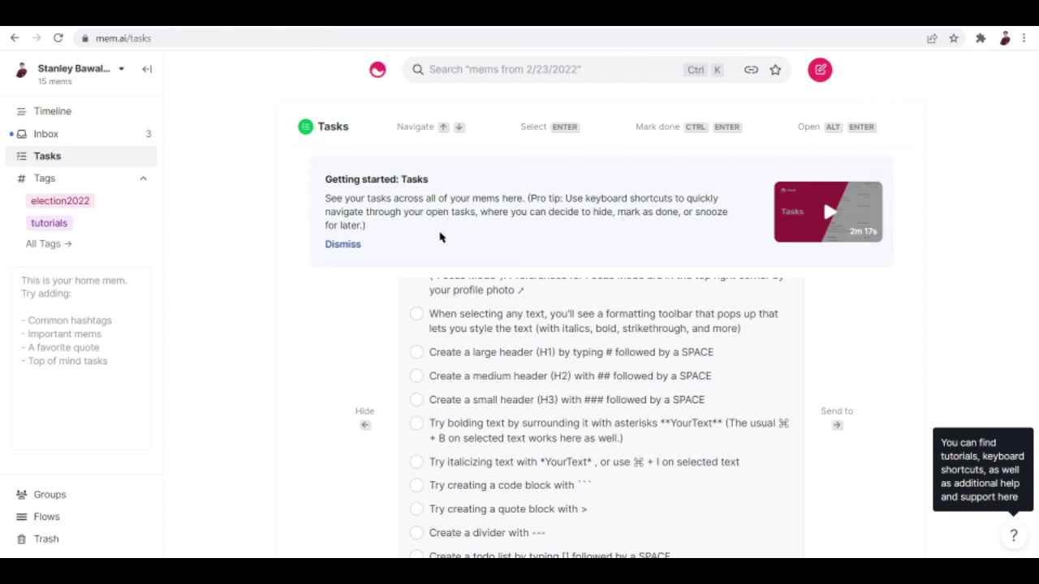
# Look through the open tasks collected from the tutorial mems on creating, linking and sharing
pyautogui.scroll(3, 557, 328)
pyautogui.scroll(-1, 557, 329)
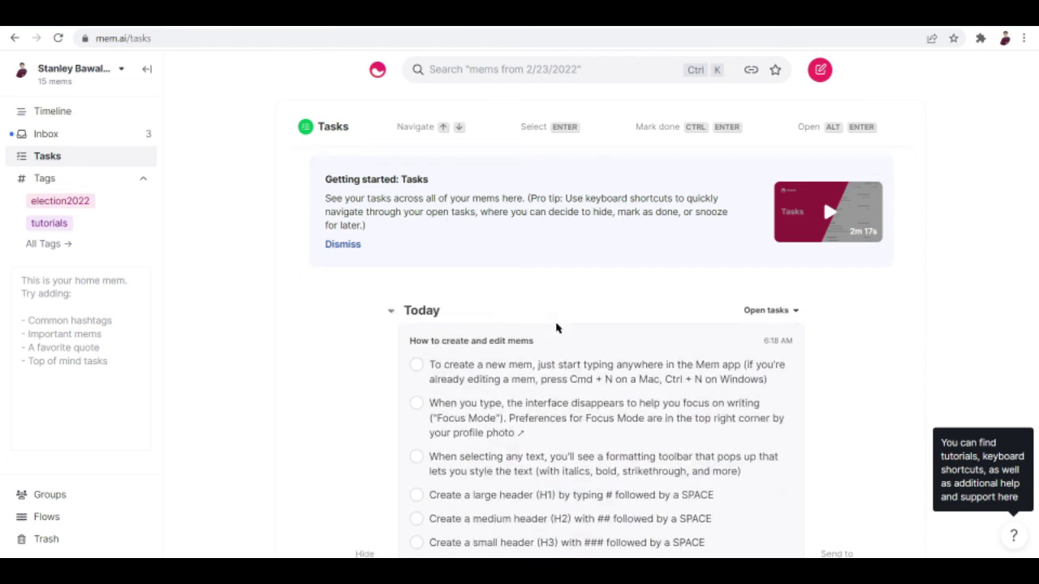
pyautogui.scroll(-2, 557, 329)
pyautogui.scroll(2, 557, 329)
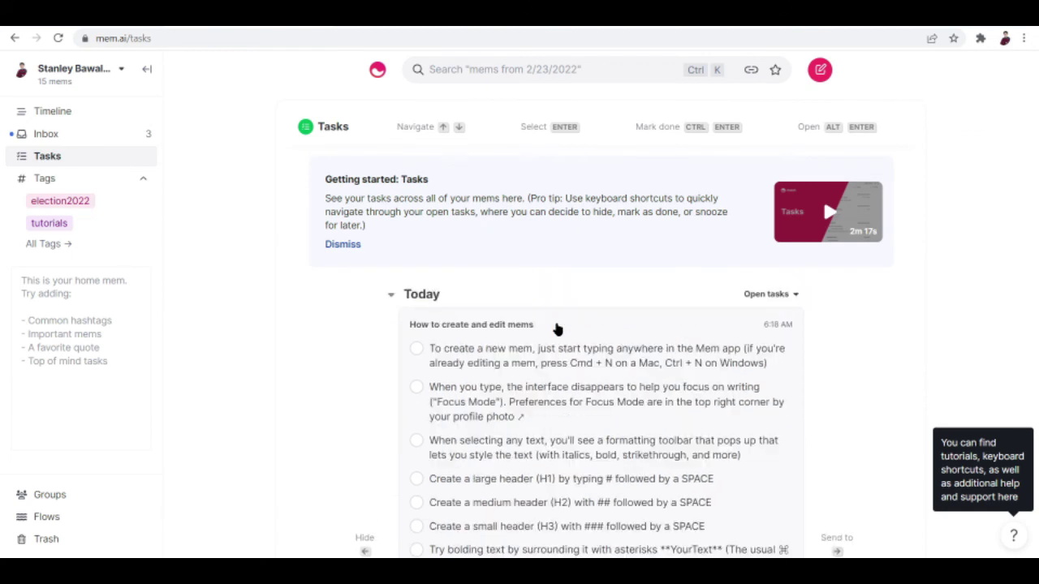
pyautogui.scroll(-2, 557, 327)
pyautogui.moveTo(513, 335)
pyautogui.scroll(-3, 614, 371)
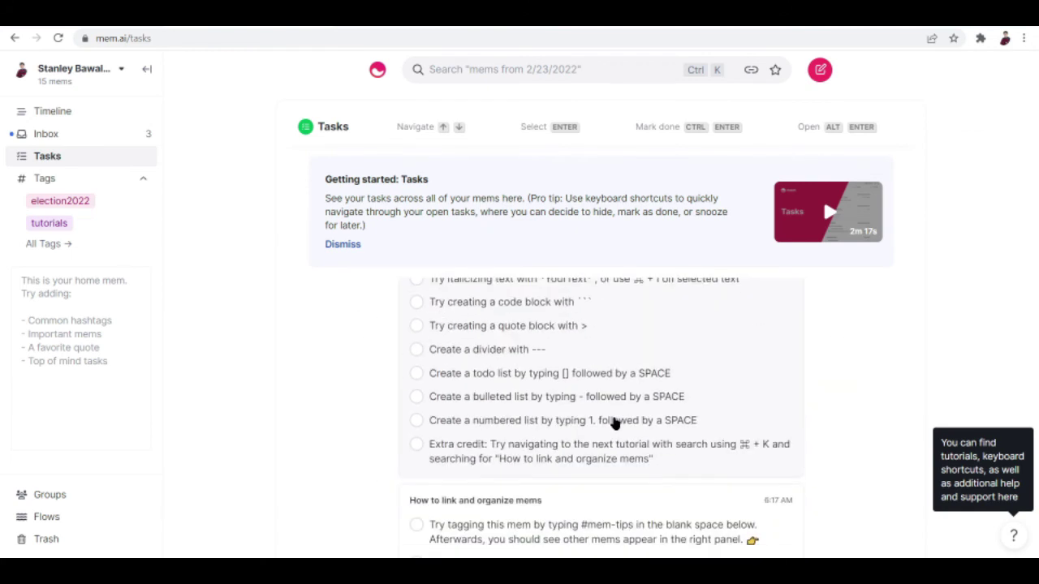
pyautogui.scroll(-2, 876, 342)
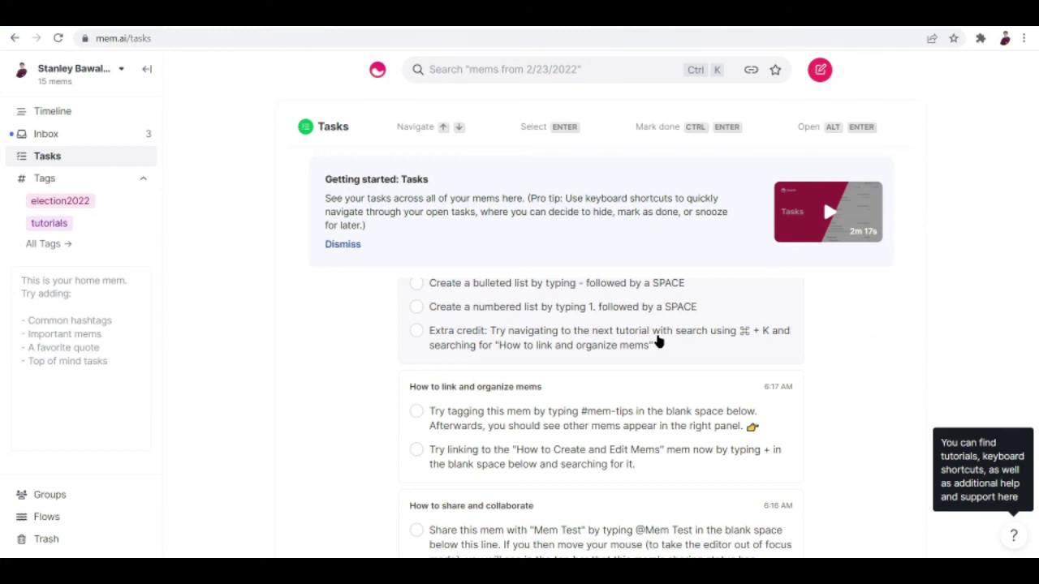
pyautogui.scroll(5, 658, 341)
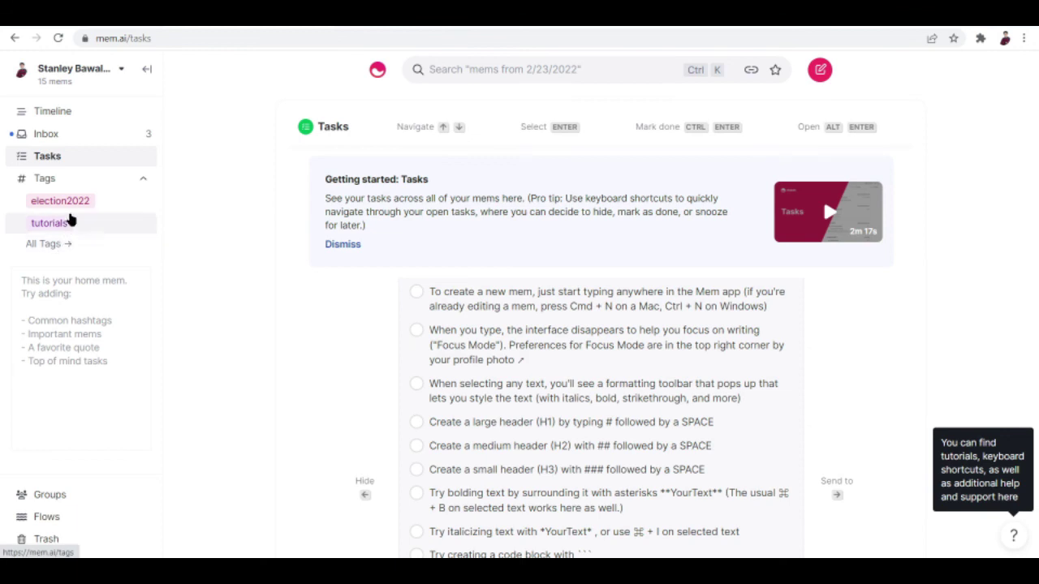
# Open Groups and read its getting-started introduction about collaborating on mems, enlarging the text for reading and restoring the view
pyautogui.click(44, 496)
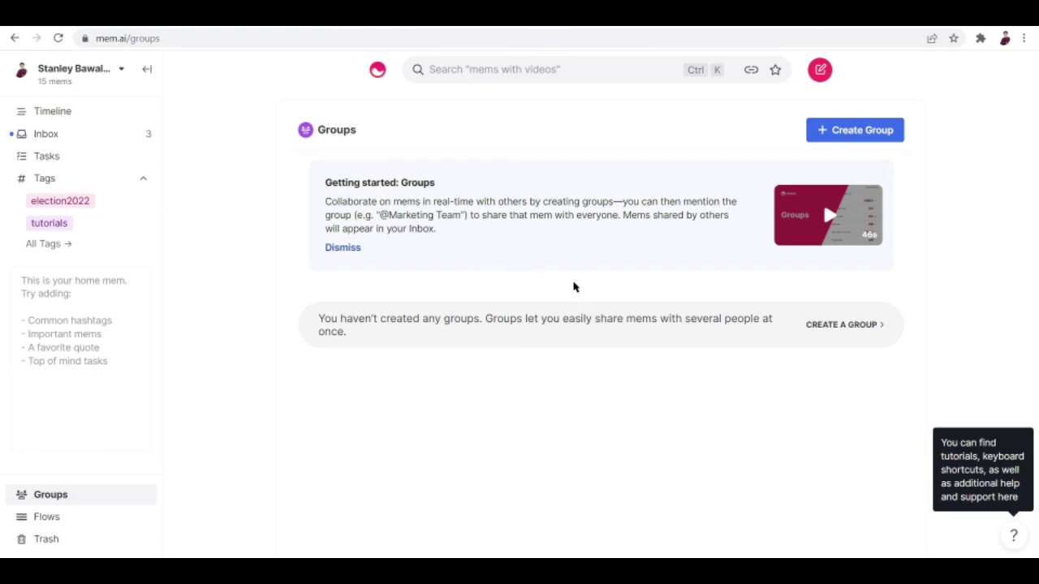
pyautogui.scroll(3, 595, 242)
pyautogui.scroll(2, 596, 242)
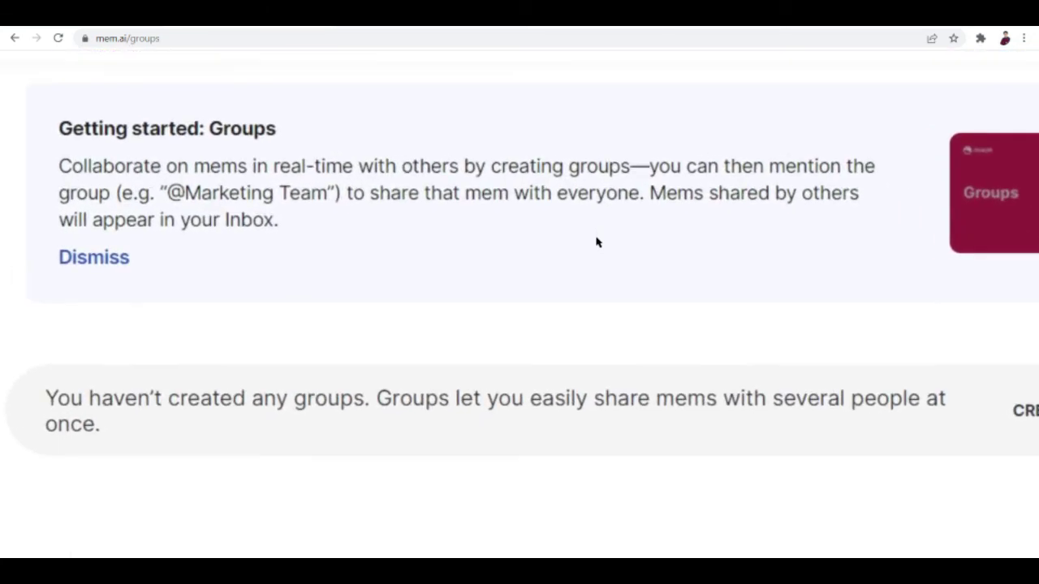
pyautogui.hscroll(-2, 596, 242)
pyautogui.scroll(-5, 596, 242)
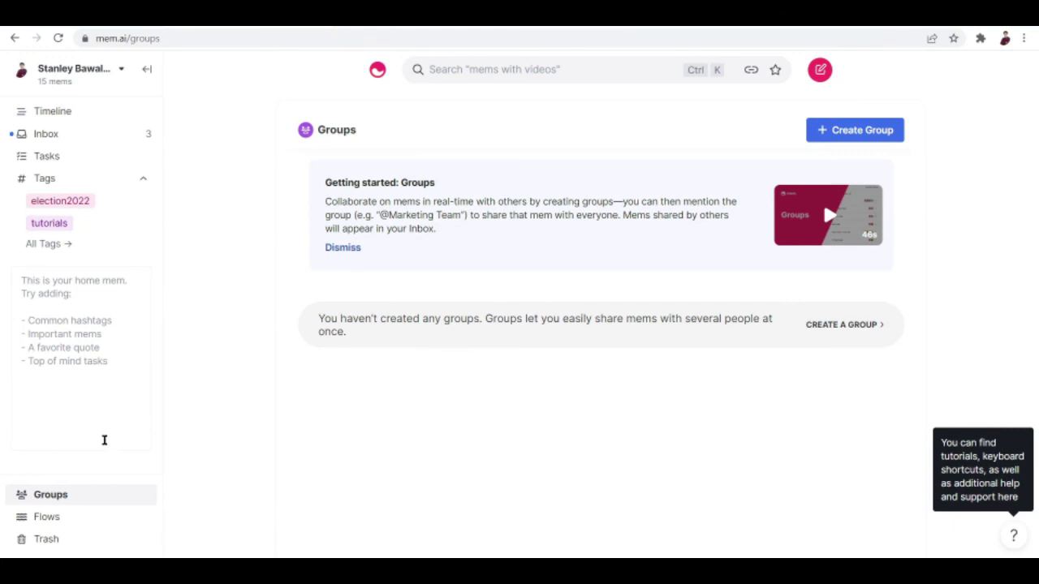
# Open Flows and read its getting-started introduction up close, then view the Trash
pyautogui.click(50, 526)
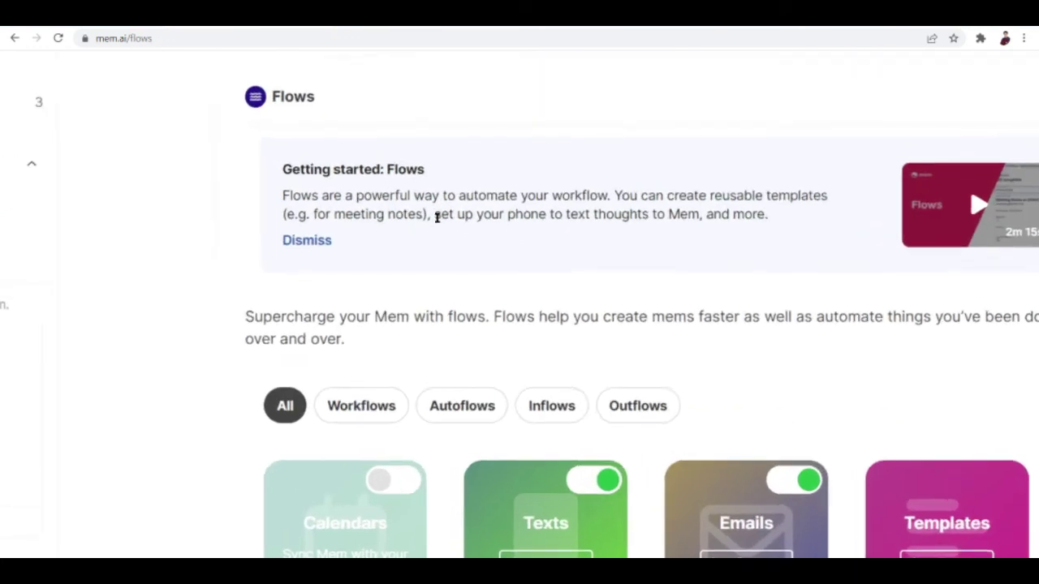
pyautogui.scroll(5, 436, 217)
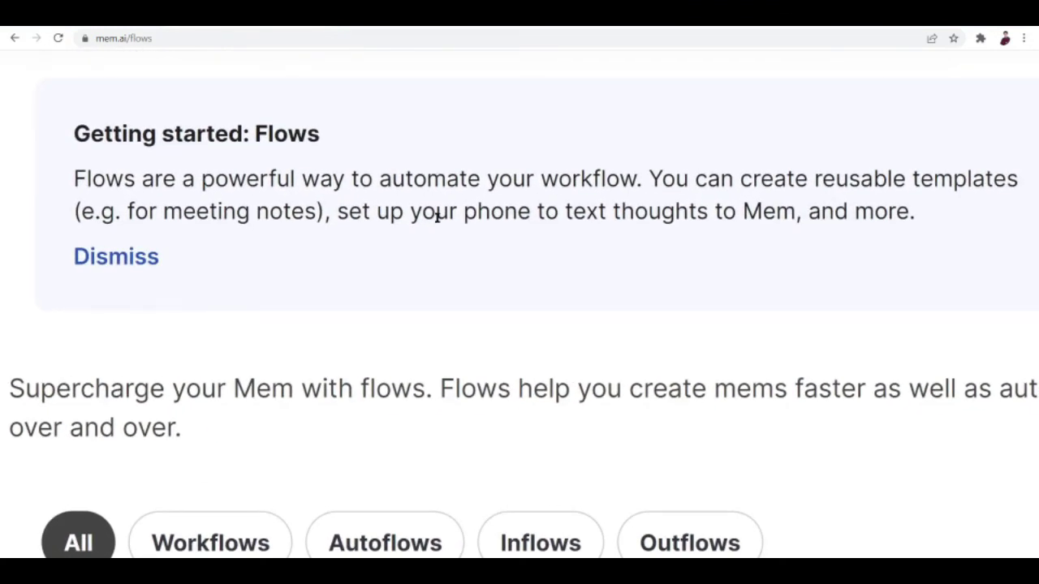
pyautogui.scroll(-5, 437, 216)
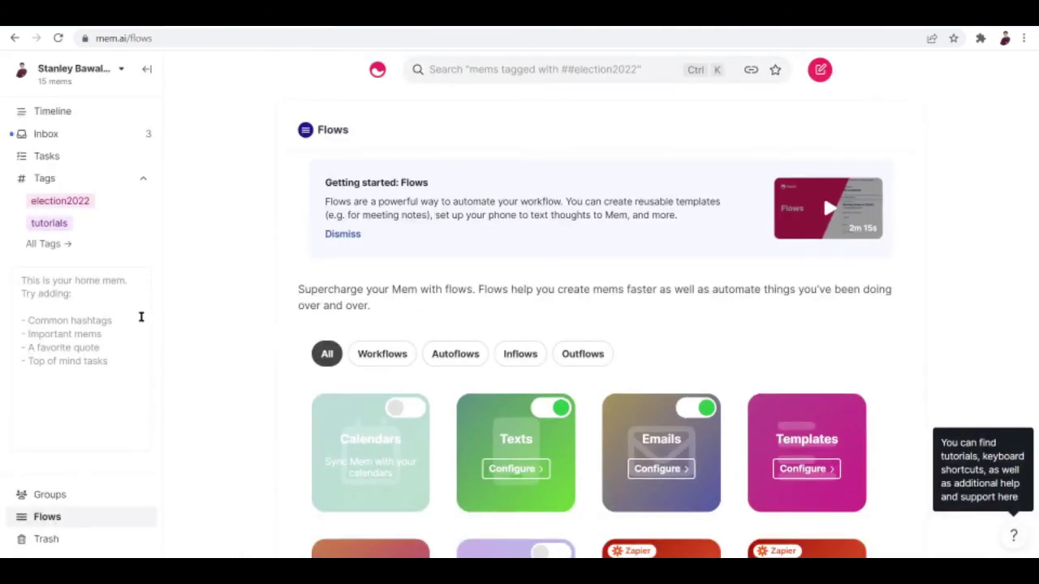
pyautogui.click(45, 539)
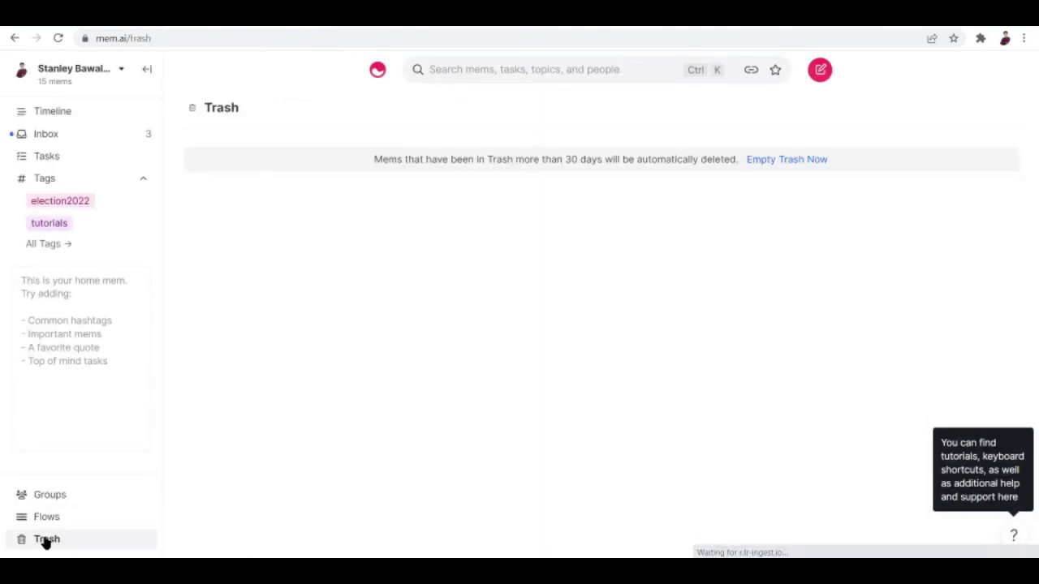